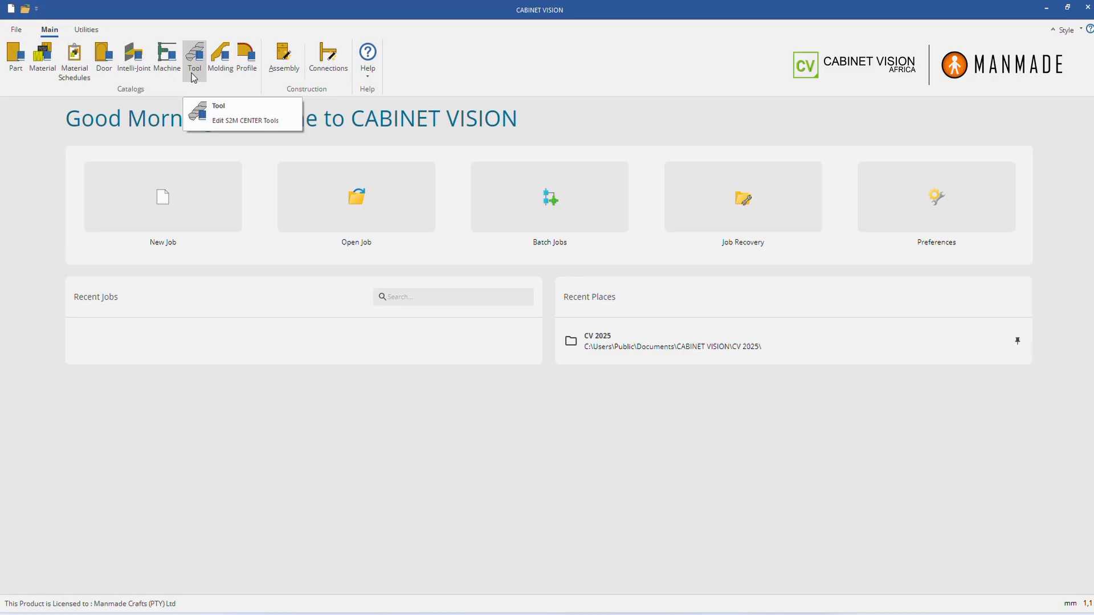
Step: Create a new door material schedule with both name and description set to "Solidwood Multipiece door"
click(79, 74)
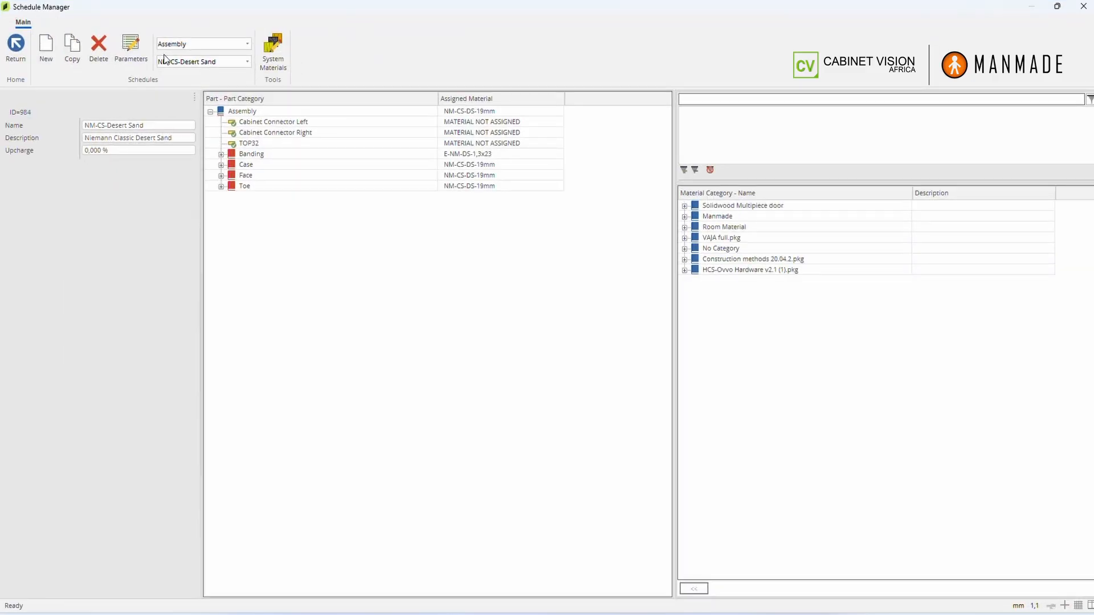
click(175, 45)
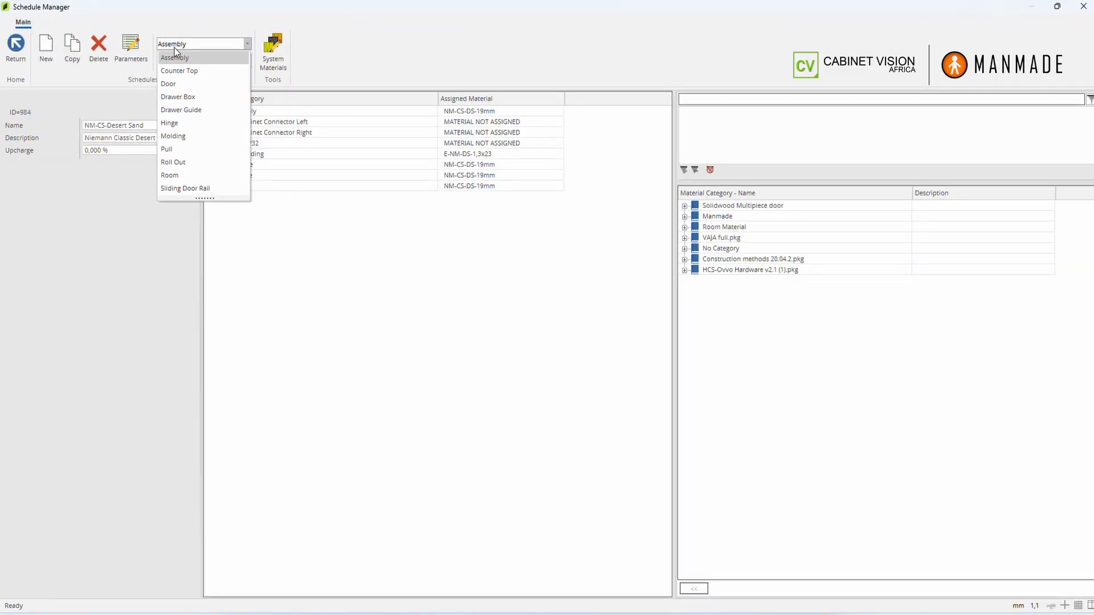
click(185, 88)
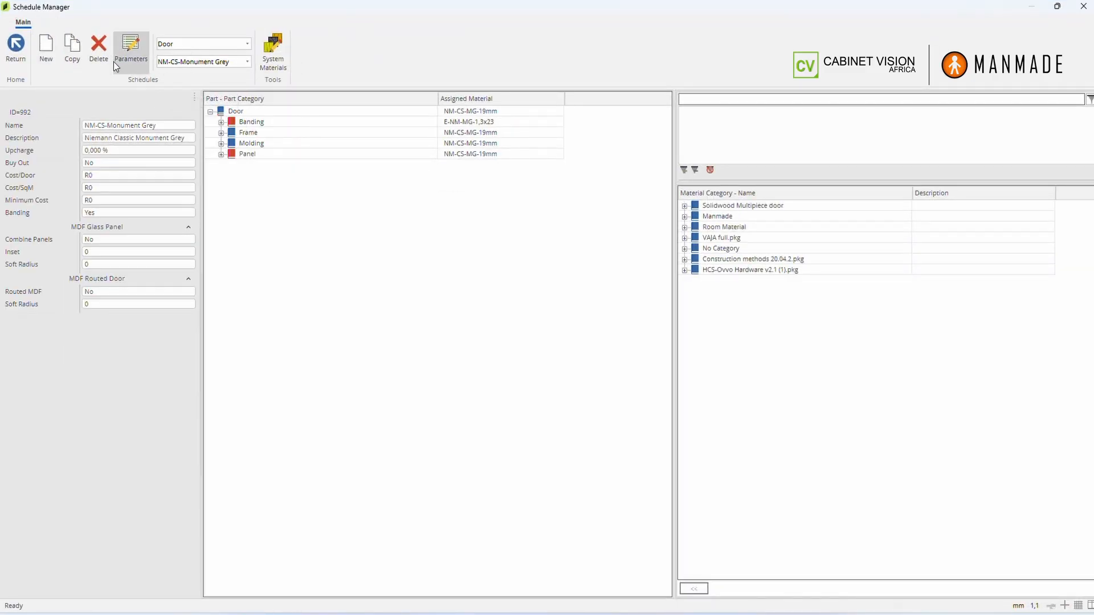
click(48, 49)
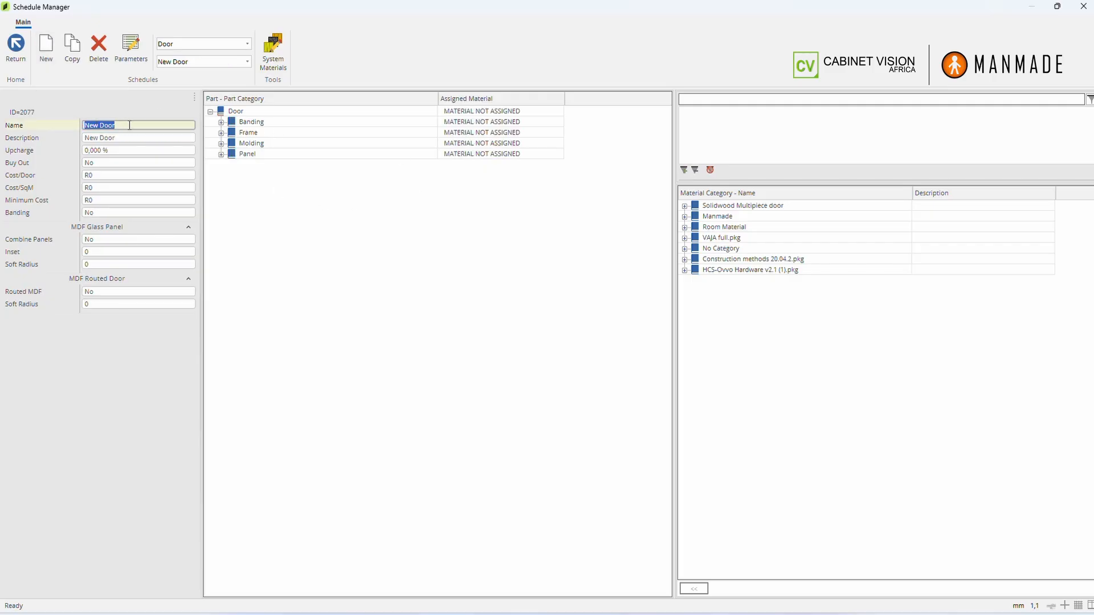
text(Solidwood Multipiece door)
key(Tab)
text(Solidwood Multipiece door)
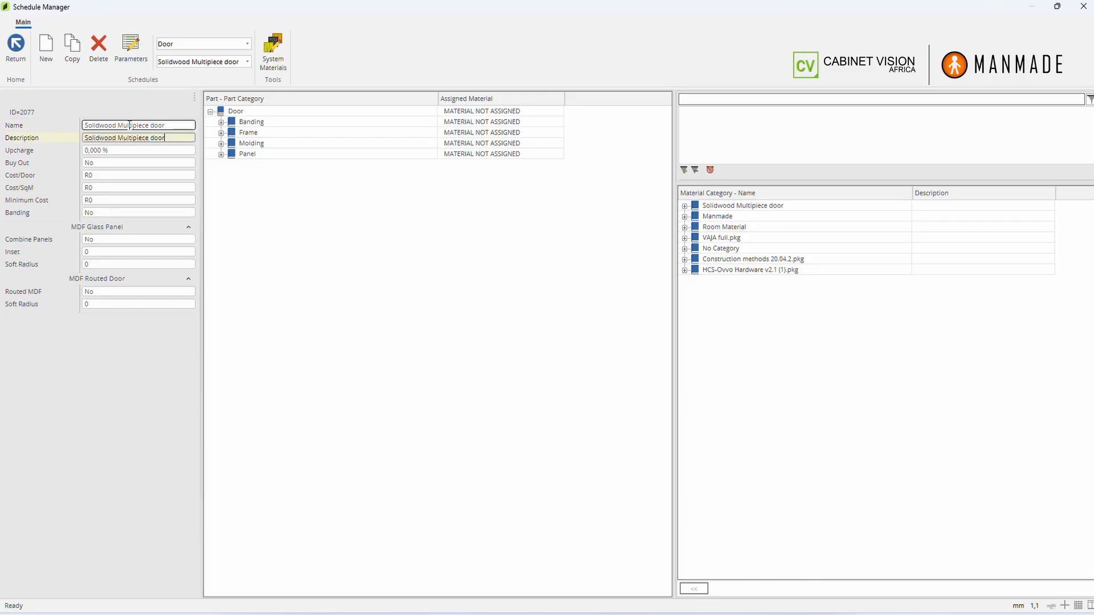
click(332, 210)
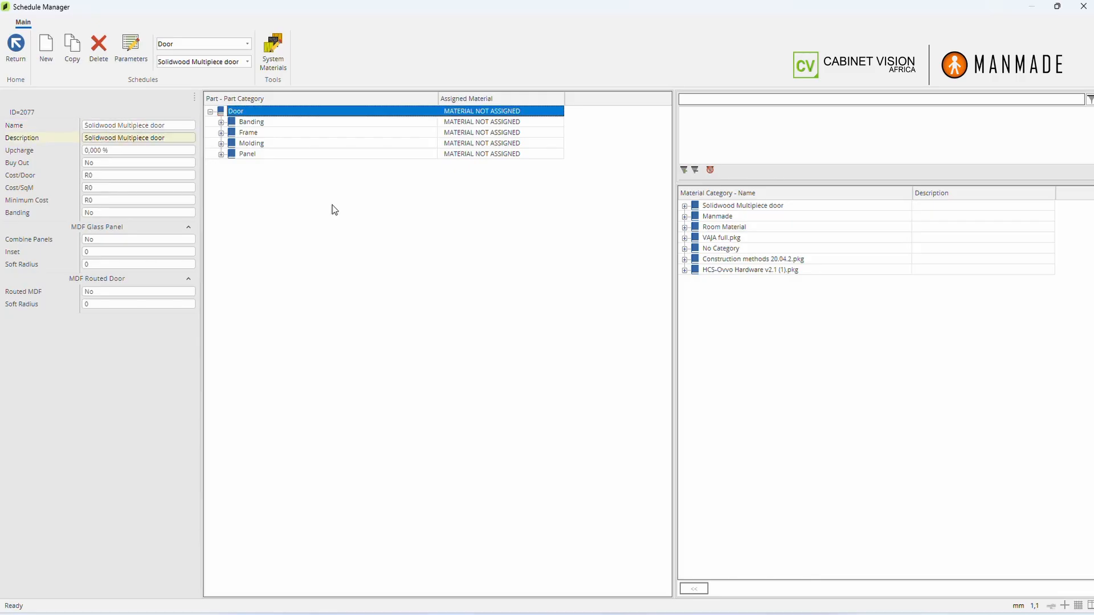
Step: Assign the Natural Oak 16mm sheet material to the top-level Door category of the schedule
click(221, 122)
click(222, 122)
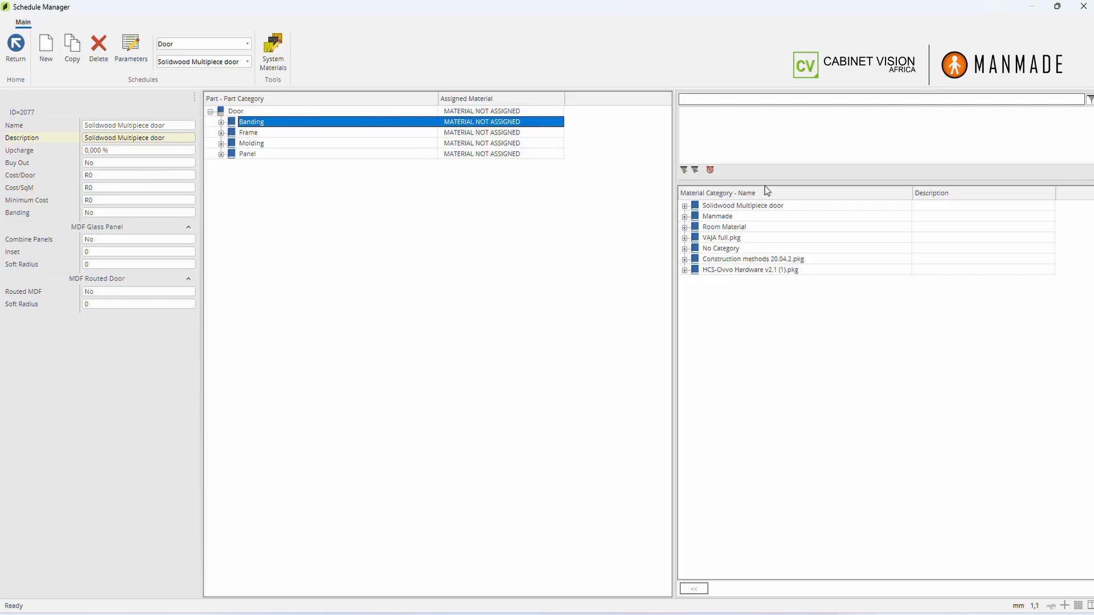
click(684, 206)
click(706, 221)
click(707, 225)
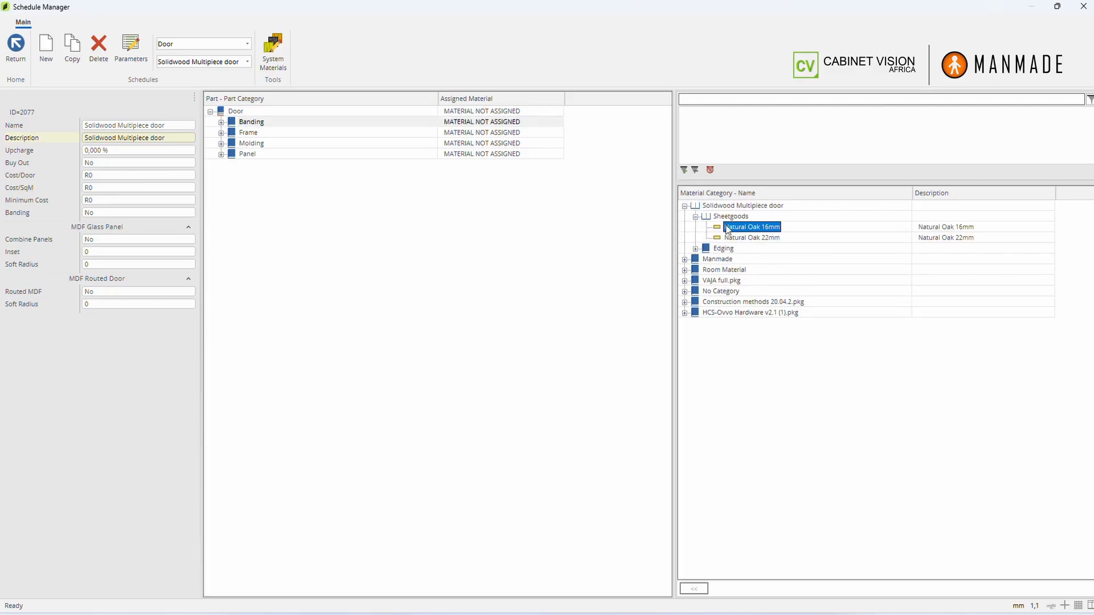
drag(758, 227, 435, 110)
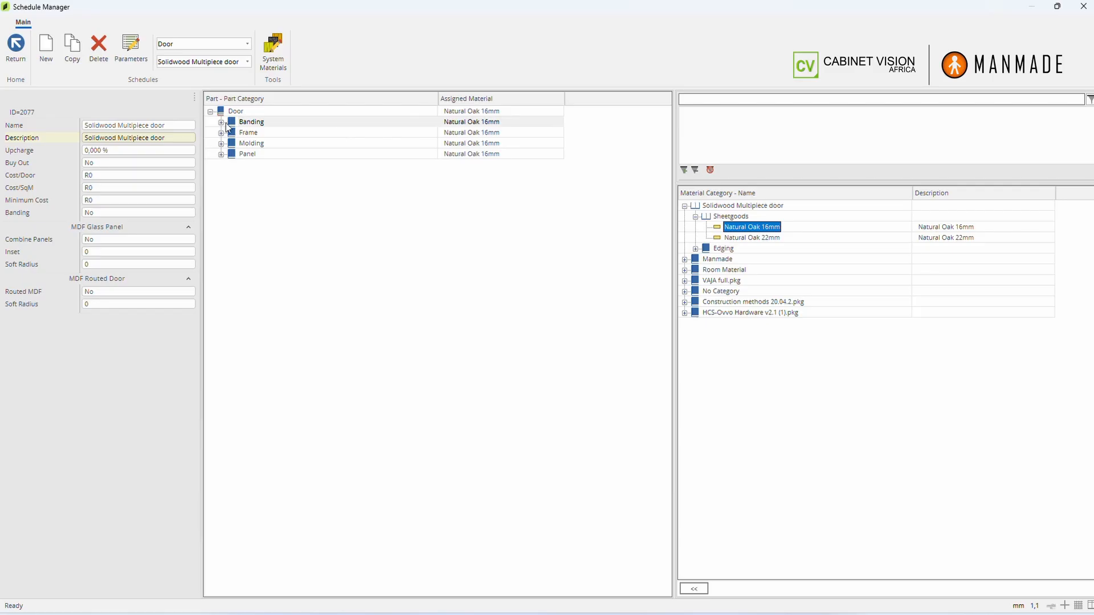
Step: Assign the Natural oak Edging material to the schedule's Banding category
click(695, 249)
click(736, 259)
drag(735, 260, 465, 124)
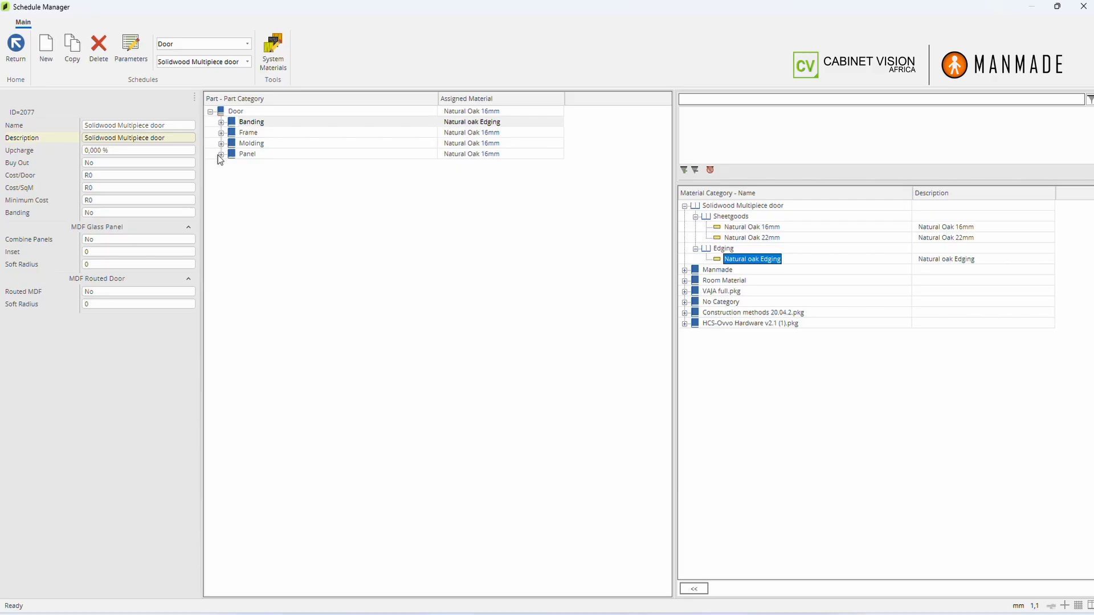
Step: Assign Natural Oak 22mm to the Door Raised Panel part within the Panel category
click(220, 155)
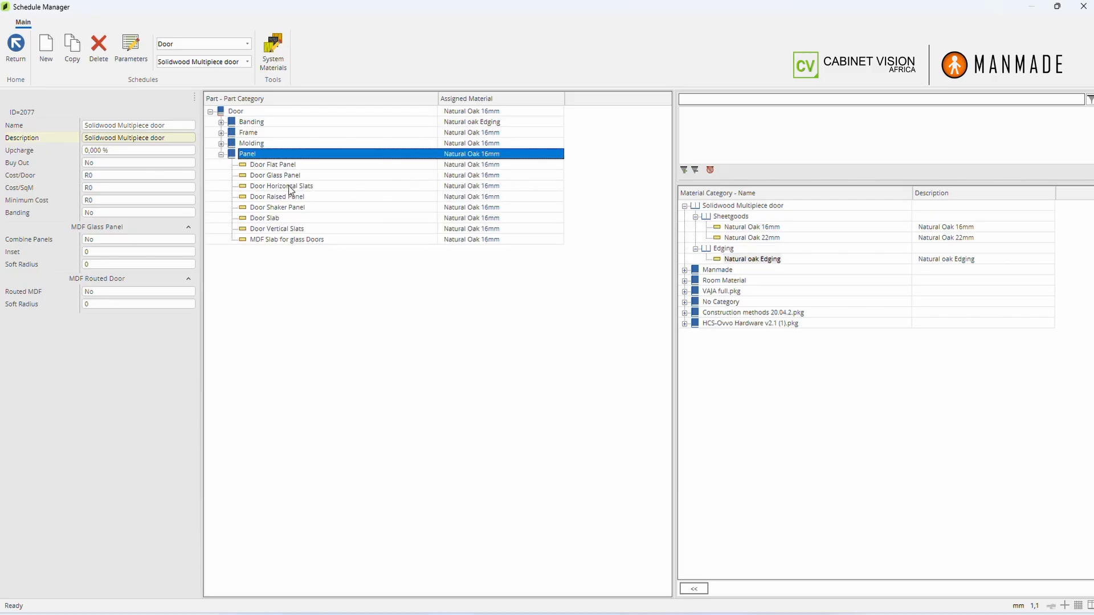
click(269, 177)
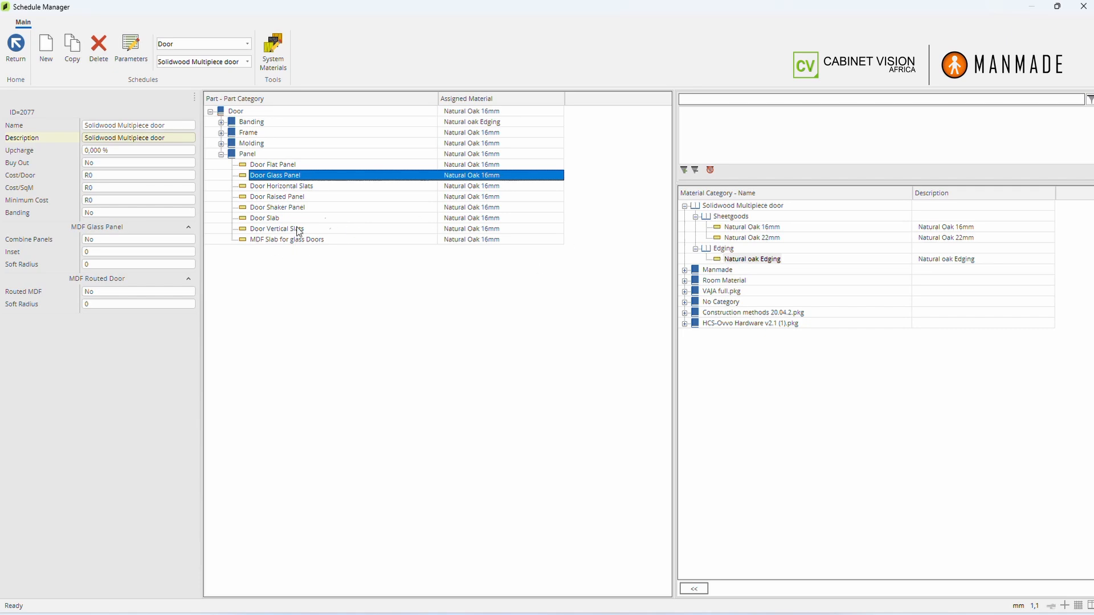
click(288, 198)
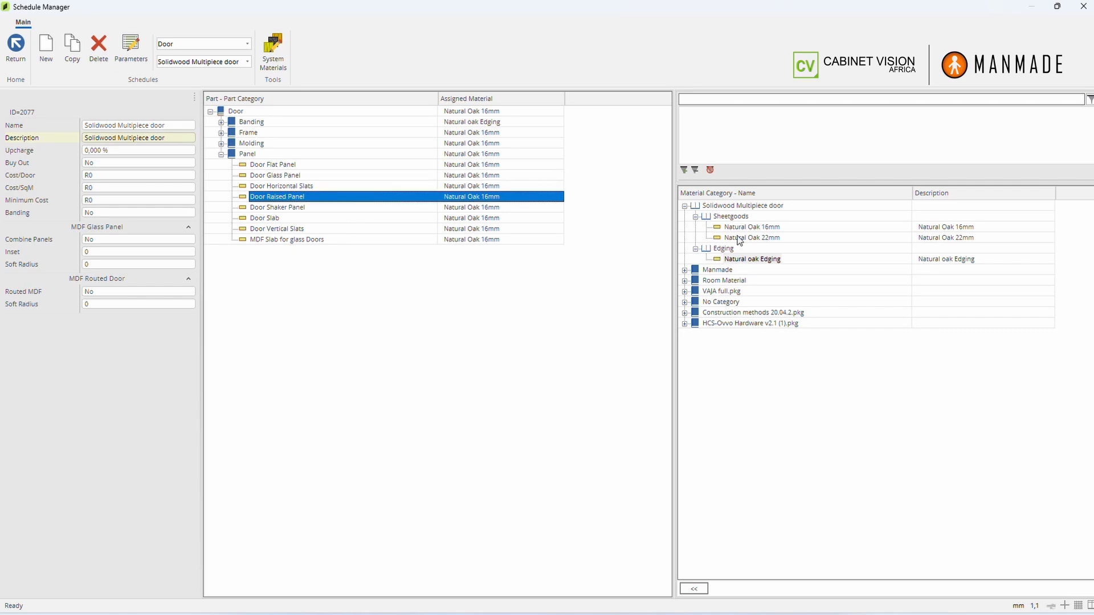
drag(753, 237, 410, 197)
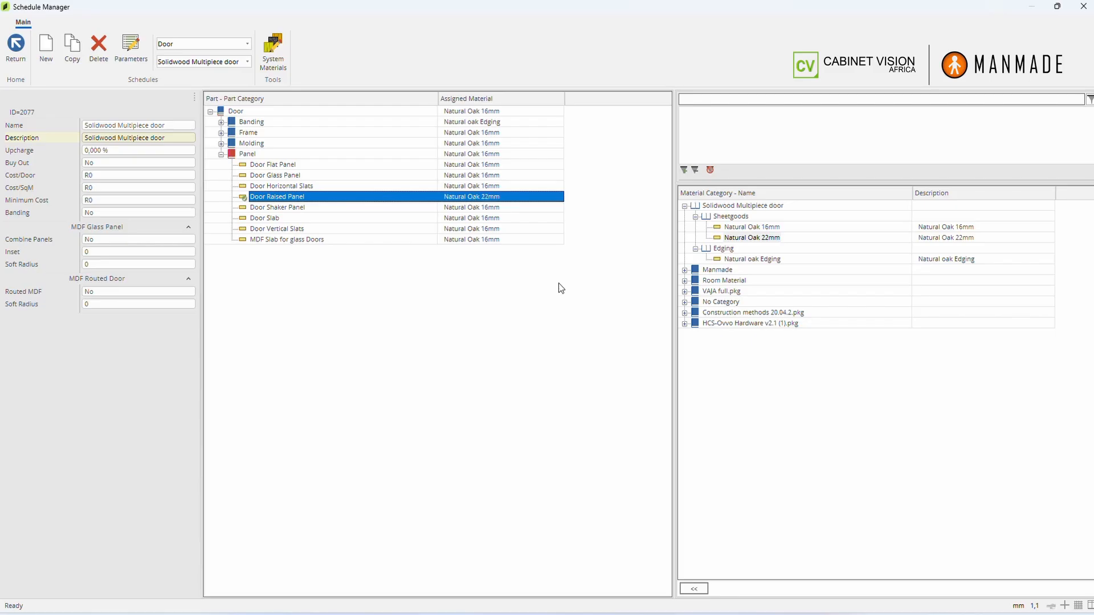
Step: Search the materials for "glass" and assign Glass 6mm to the Door Glass Panel part
click(712, 102)
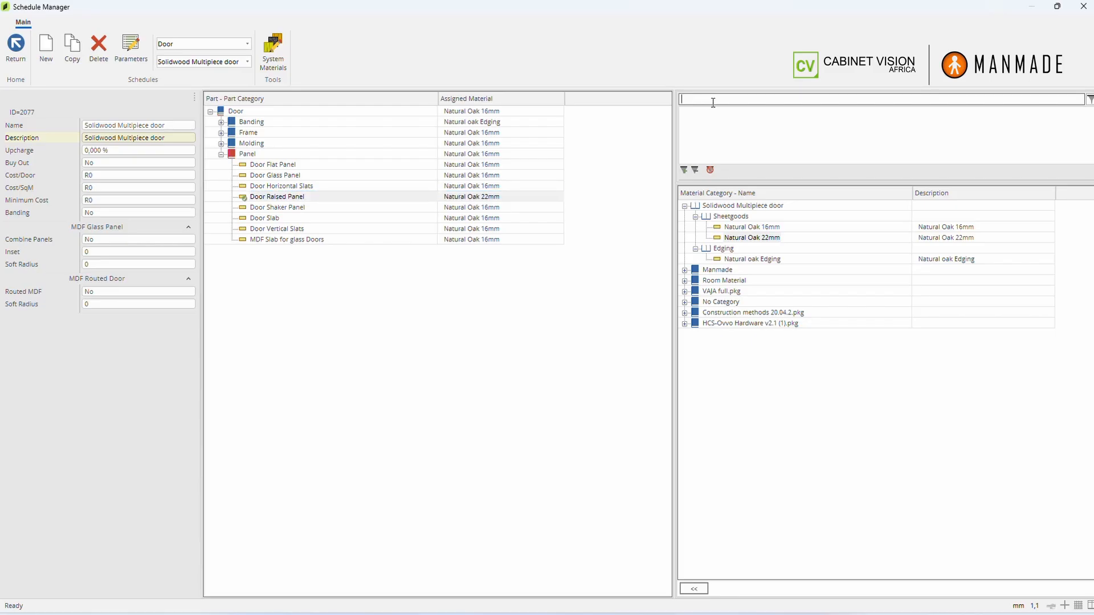
text(glass)
key(Return)
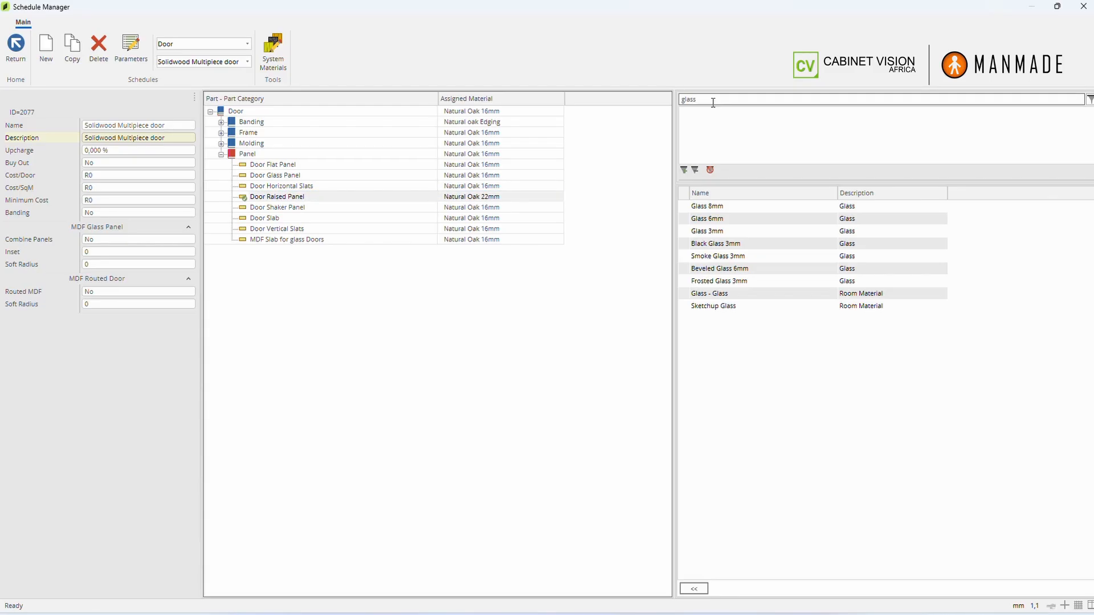
click(726, 220)
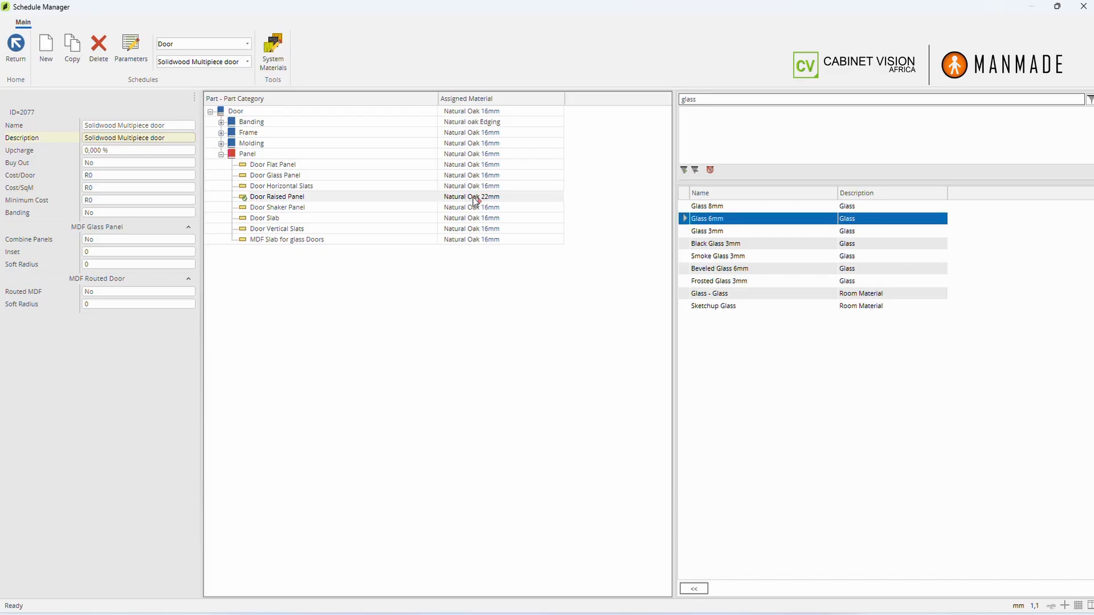
double_click(466, 177)
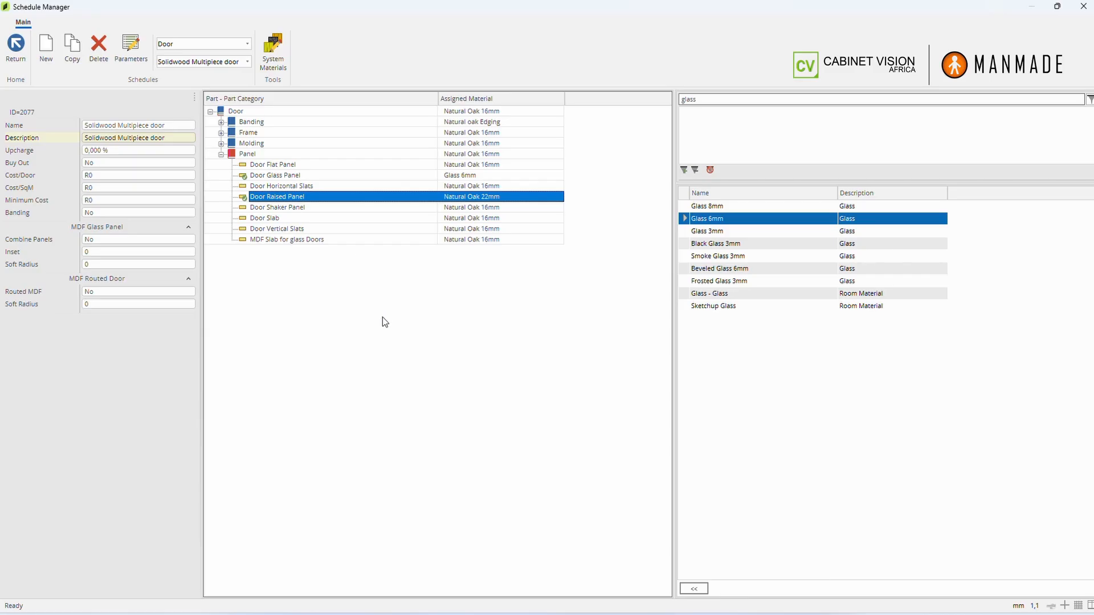
Step: Set the door schedule's Combine Panels and Routed MDF options to Yes, and return to the home screen
click(100, 242)
click(101, 245)
click(116, 293)
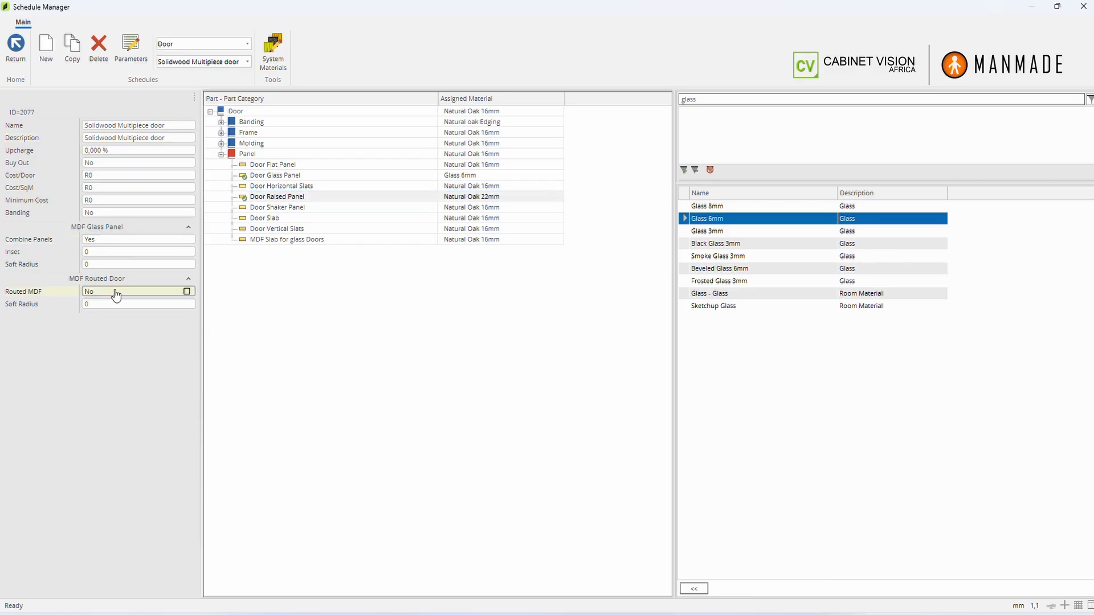
click(116, 293)
click(242, 284)
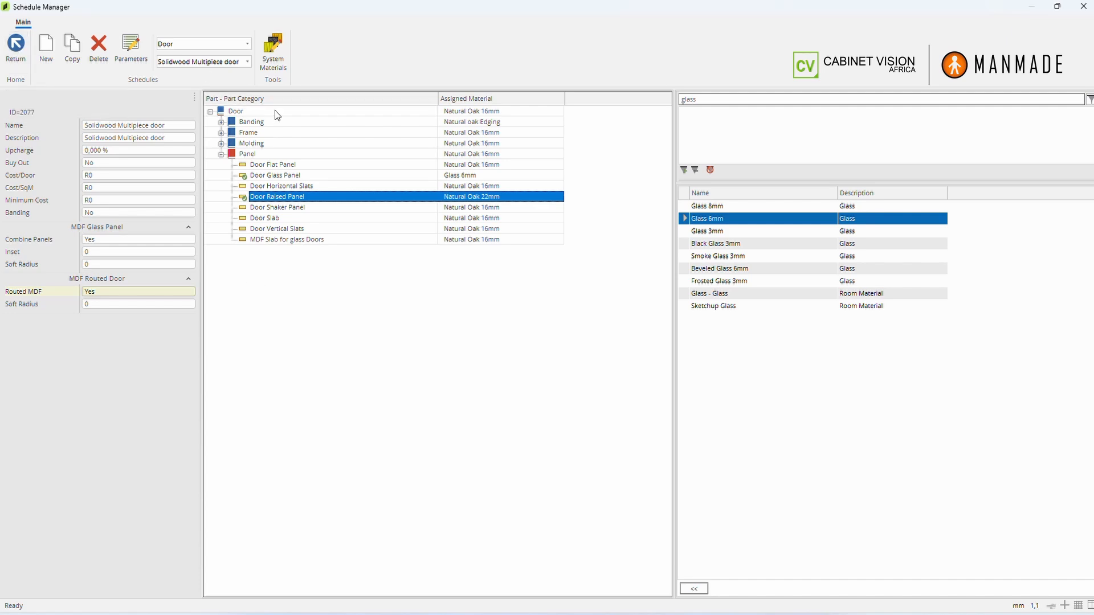
click(16, 46)
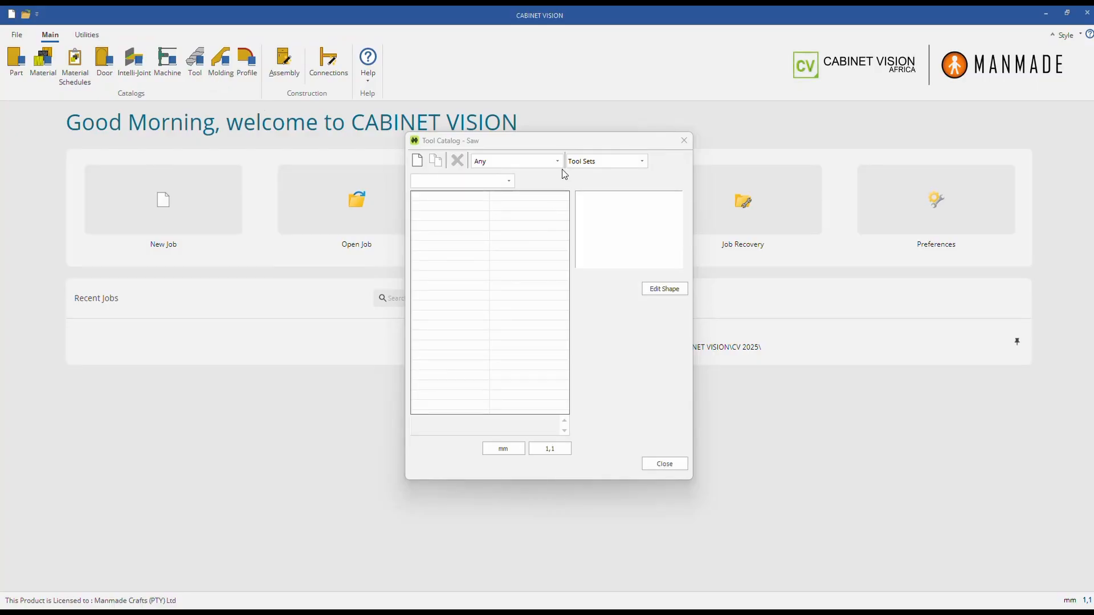
Step: Add a new tool of type Tool Set named "Solidwood Glass Cuttout" to the tool catalog
click(417, 161)
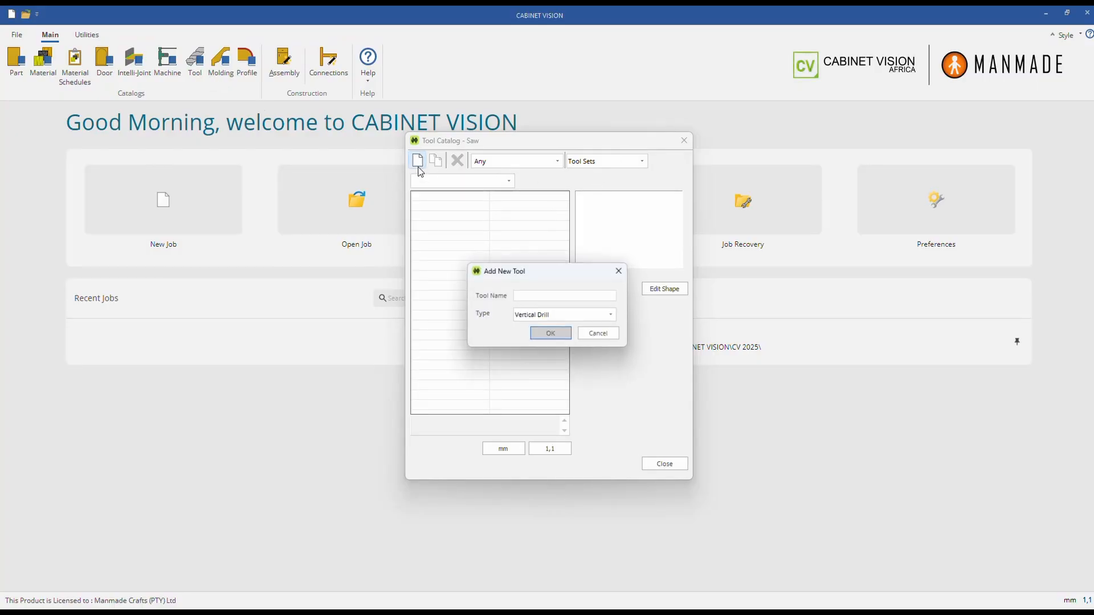
click(554, 295)
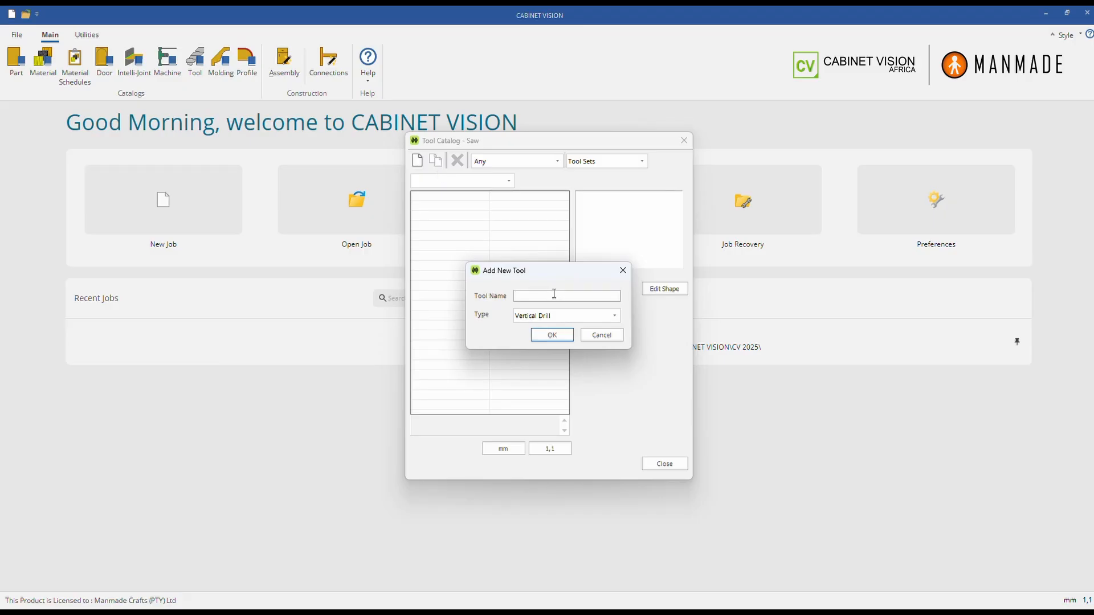
text(M)
key(BackSpace)
text(Solidwood Glass Cuttotu)
click(561, 314)
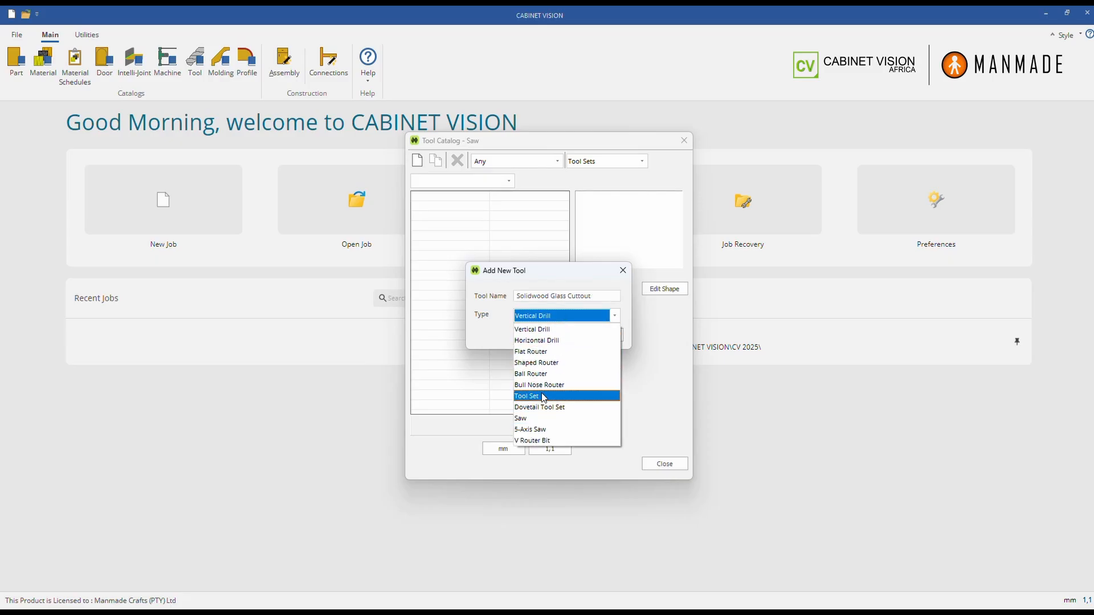
click(530, 395)
click(553, 334)
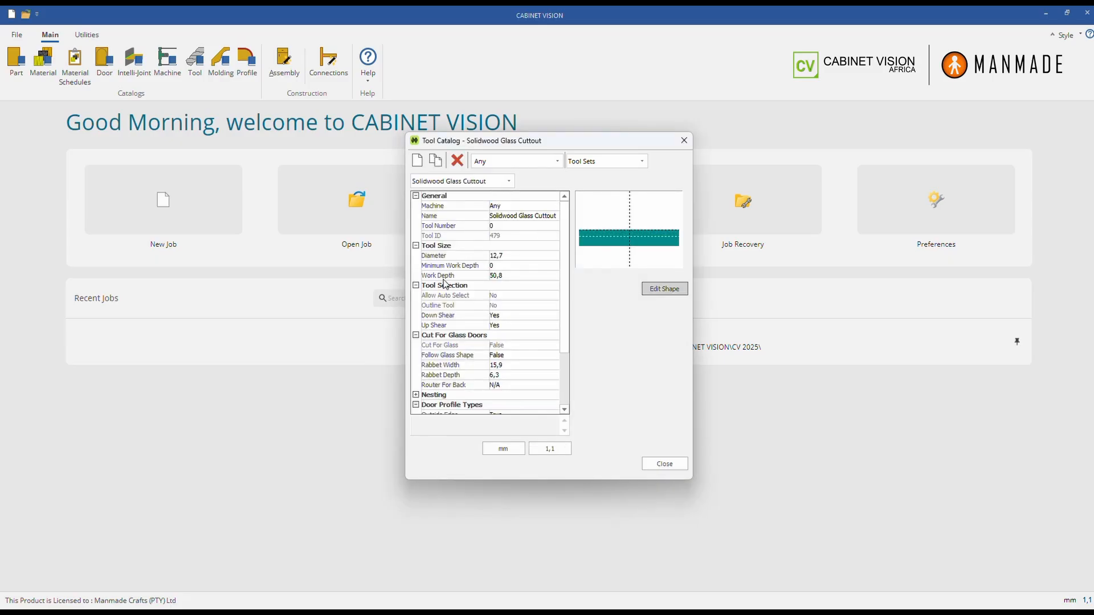
Step: Set the tool set's Outside Edge, Inside Edge and Raised Panel Detail door profile types to False, leaving Route at True
scroll(542, 365, down, 3)
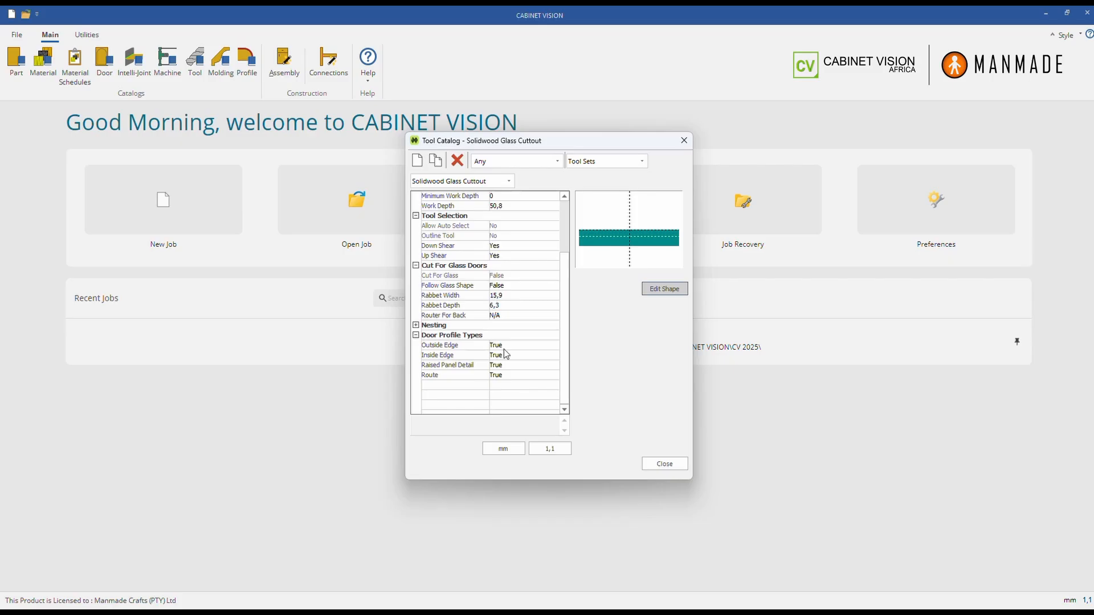
click(506, 348)
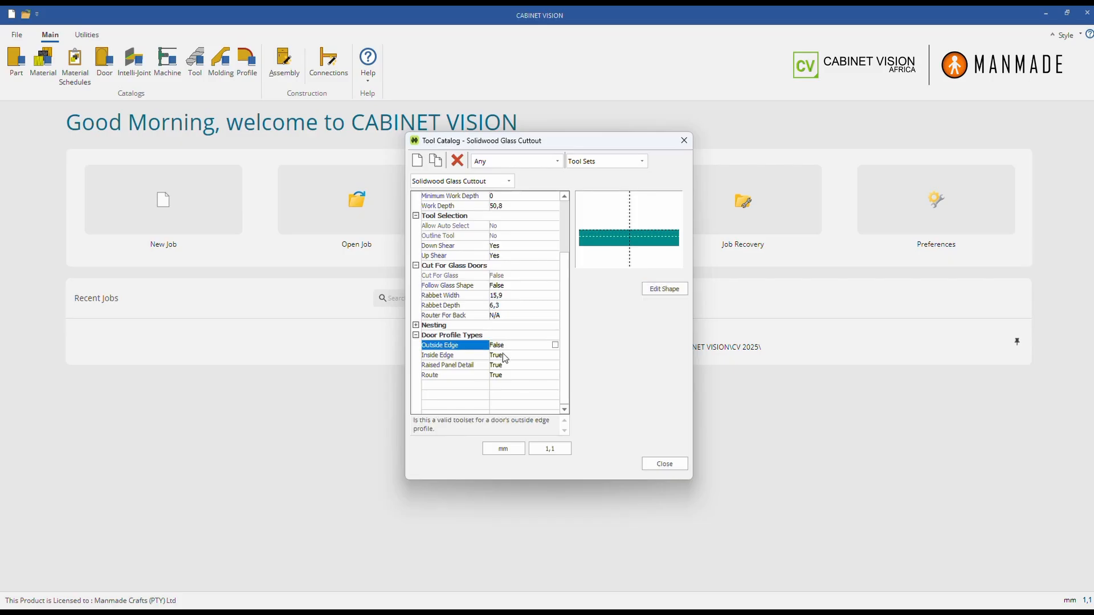
click(503, 355)
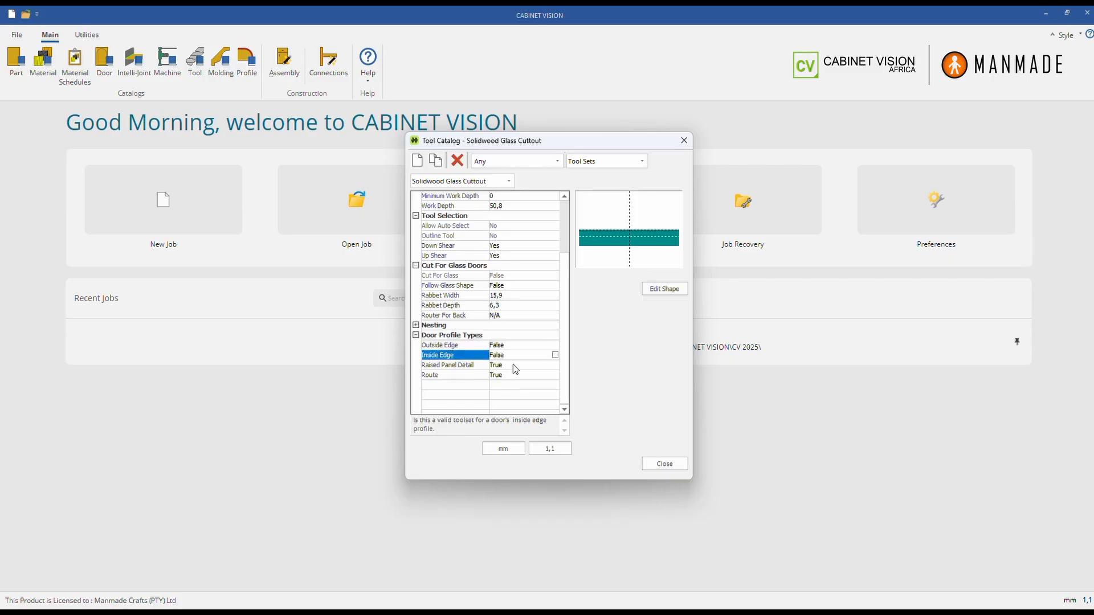
click(513, 365)
click(533, 376)
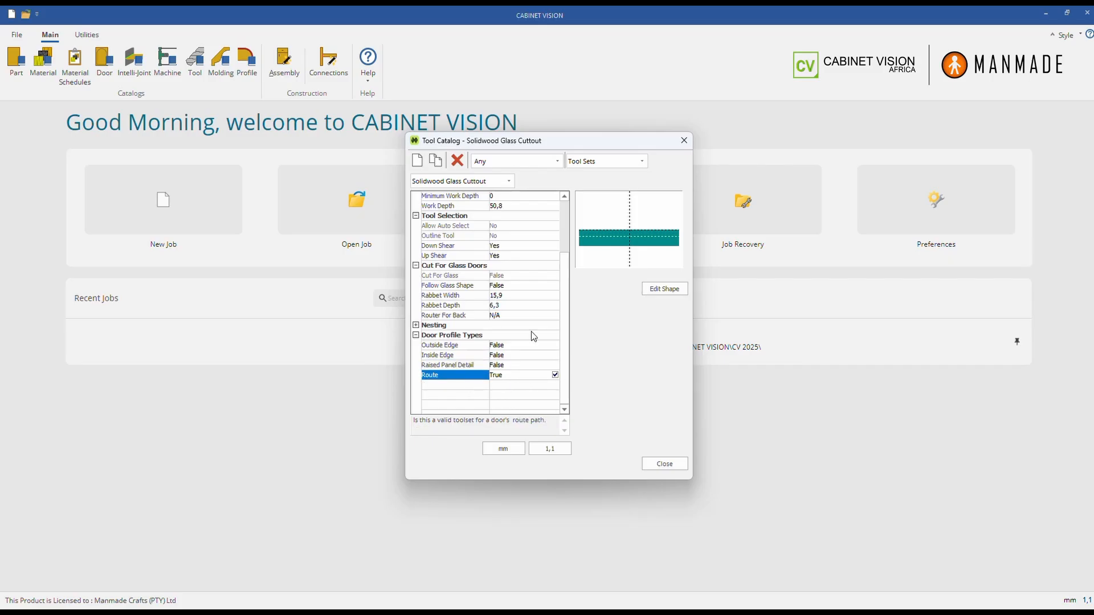
Step: Set the tool set's glass door Rabbet Width to 4 mm and Rabbet Depth to 4 mm
scroll(533, 336, up, 3)
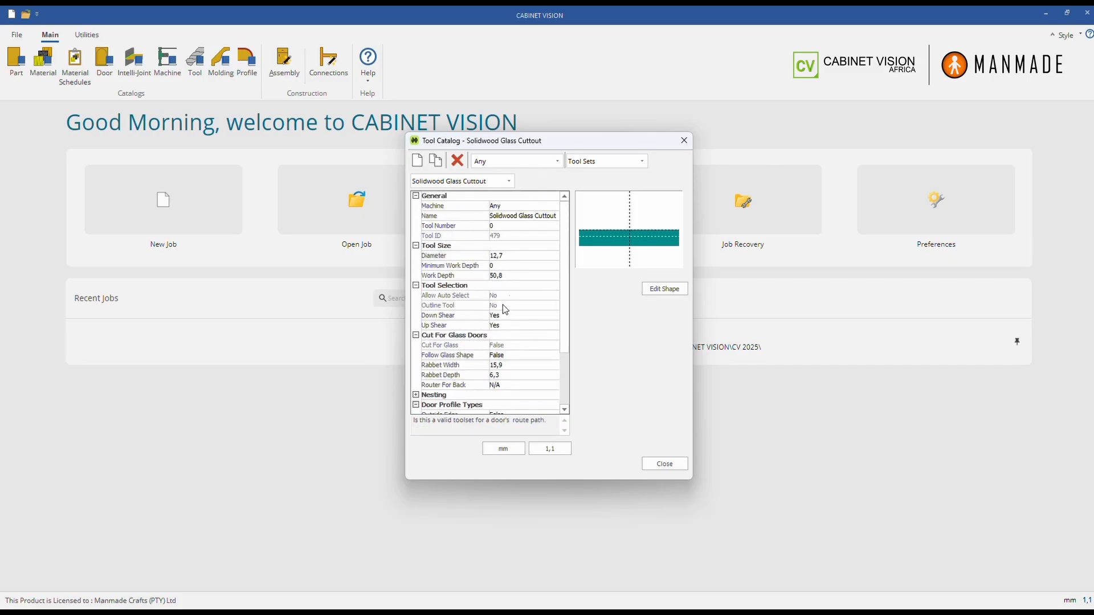
scroll(521, 344, down, 1)
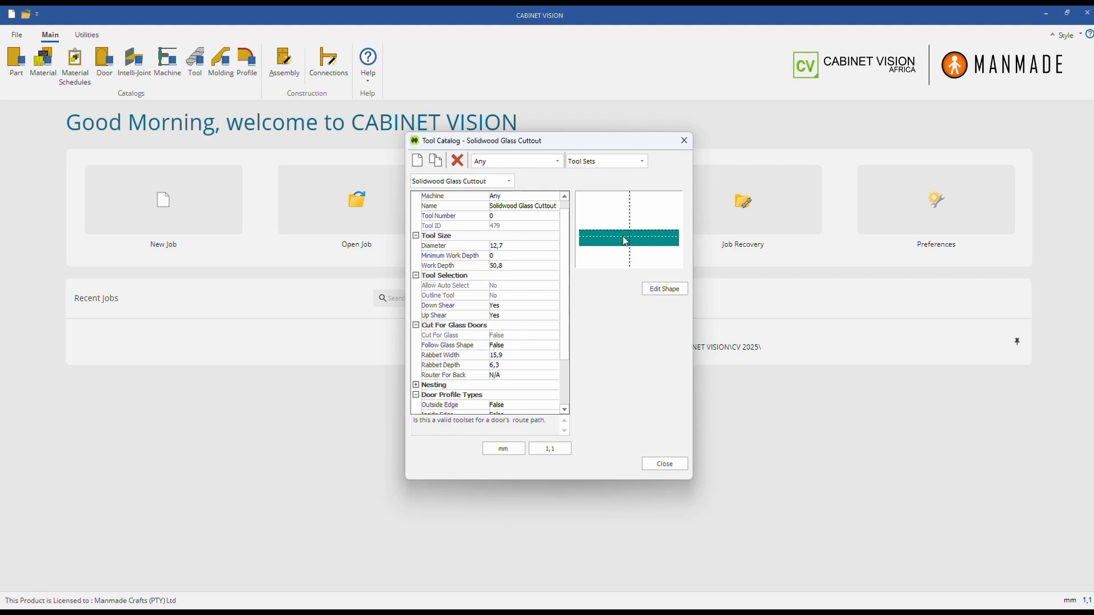
click(515, 355)
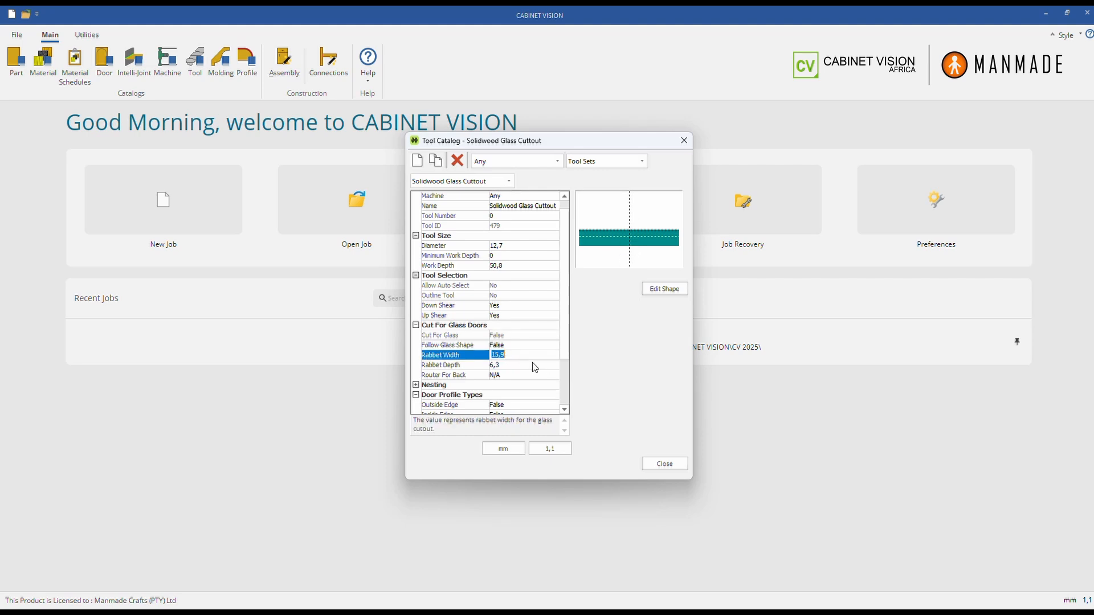
text(4)
click(510, 365)
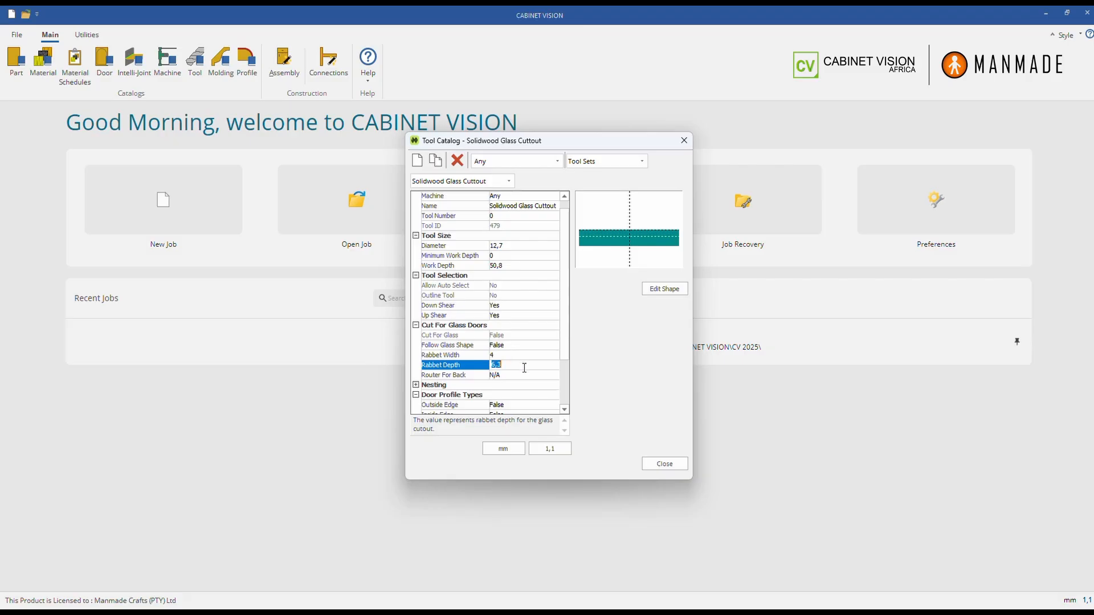
text(4)
Step: Set the tool set's Router For Back to LV 6mm Router 6S
click(515, 375)
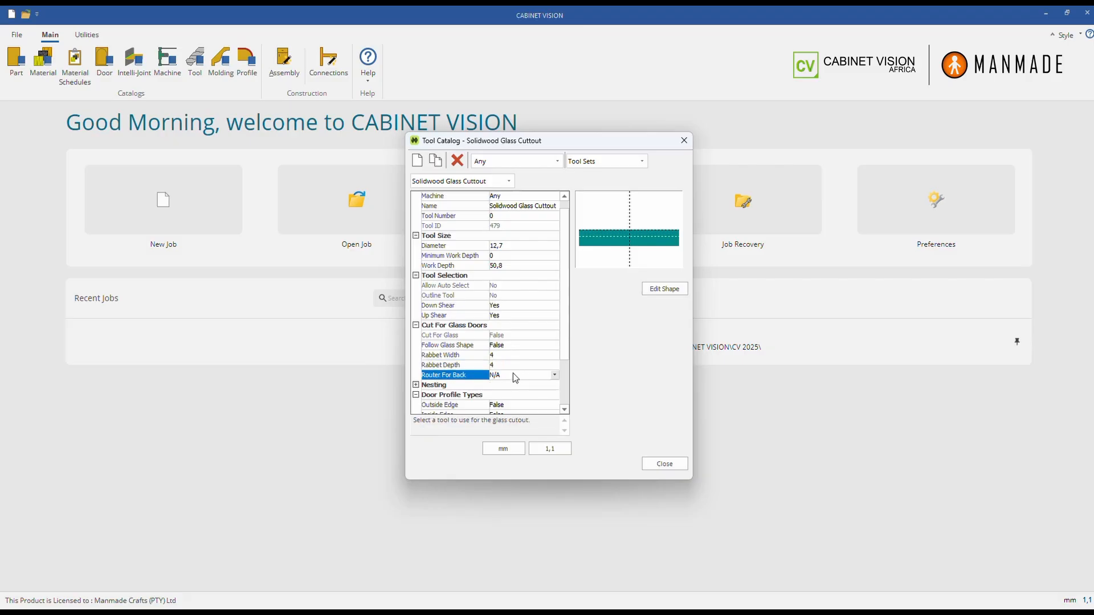
click(555, 375)
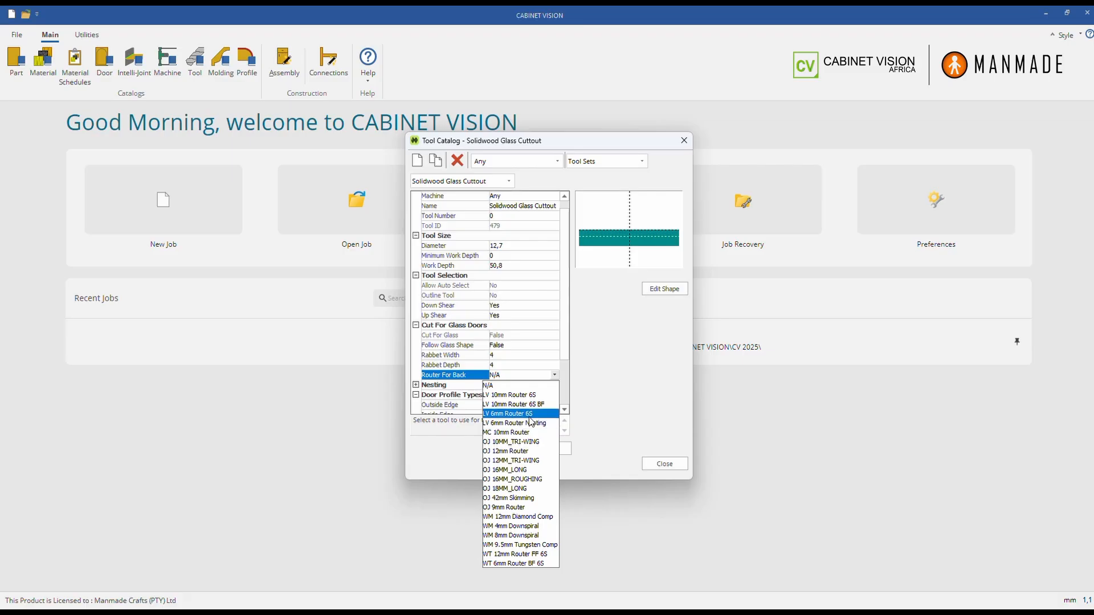
click(529, 417)
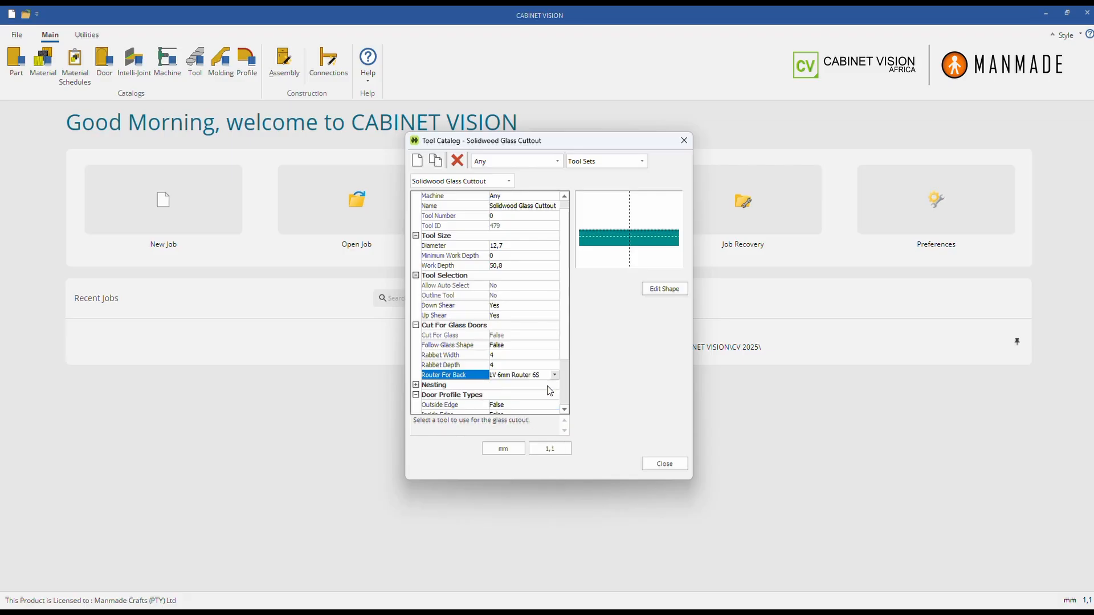
Step: Edit the tool set's shape, adding a router bit and choosing LV 6mm Router 6S for it
click(664, 289)
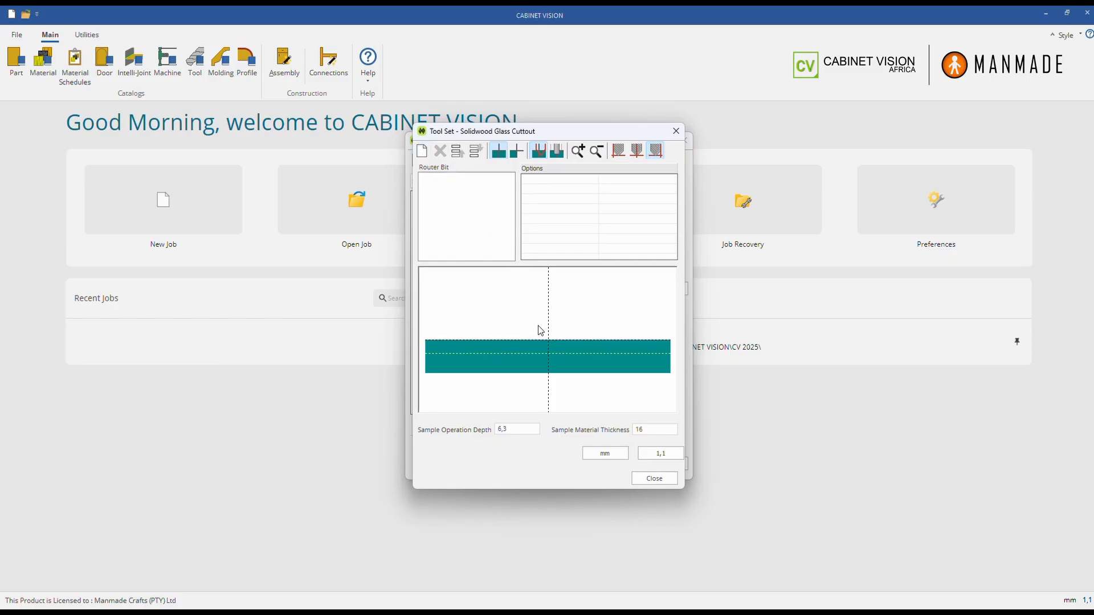
click(423, 151)
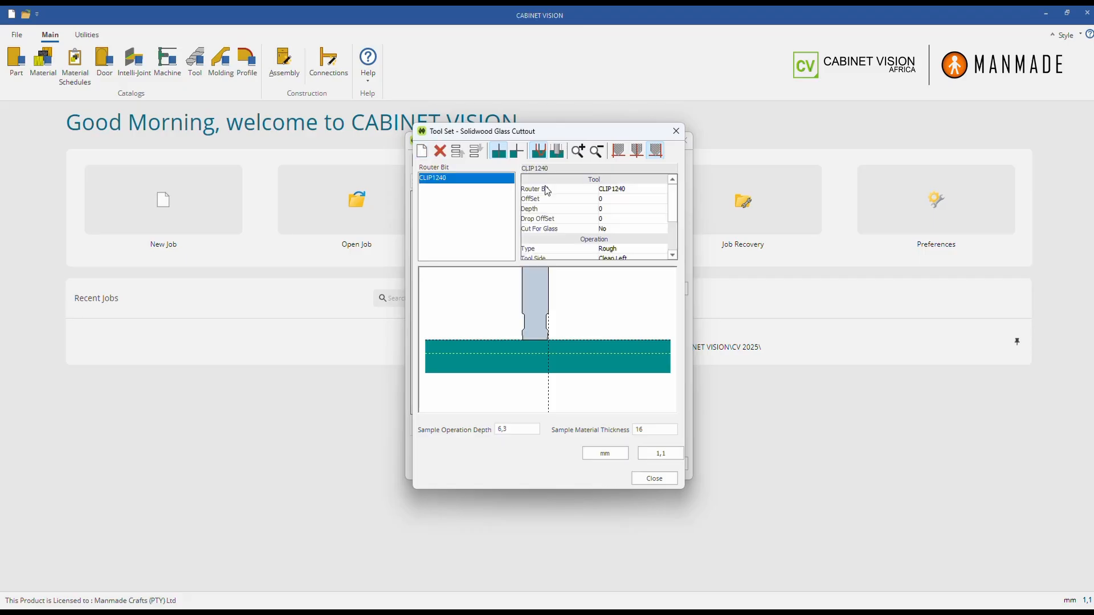
click(664, 190)
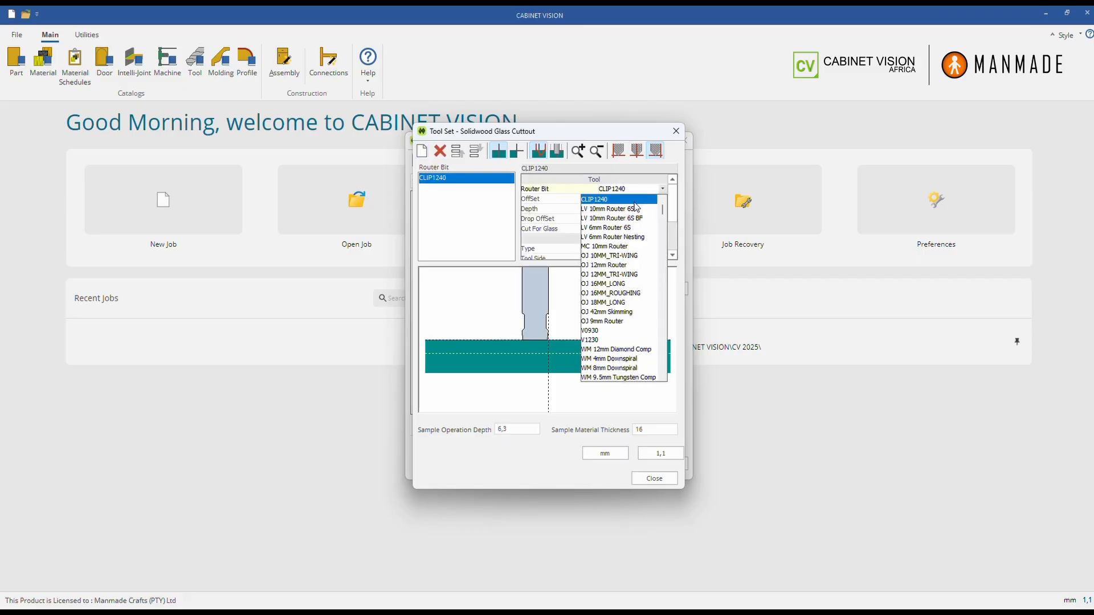
click(618, 230)
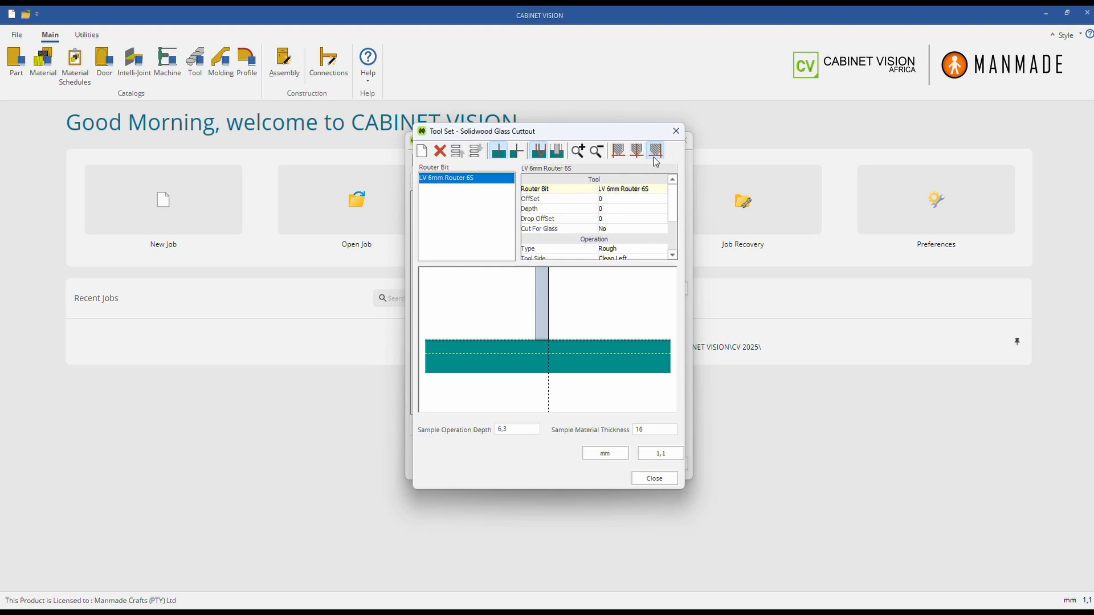
Step: Set the router bit's Depth to 12 mm and its Cut For Glass option to Yes
click(602, 199)
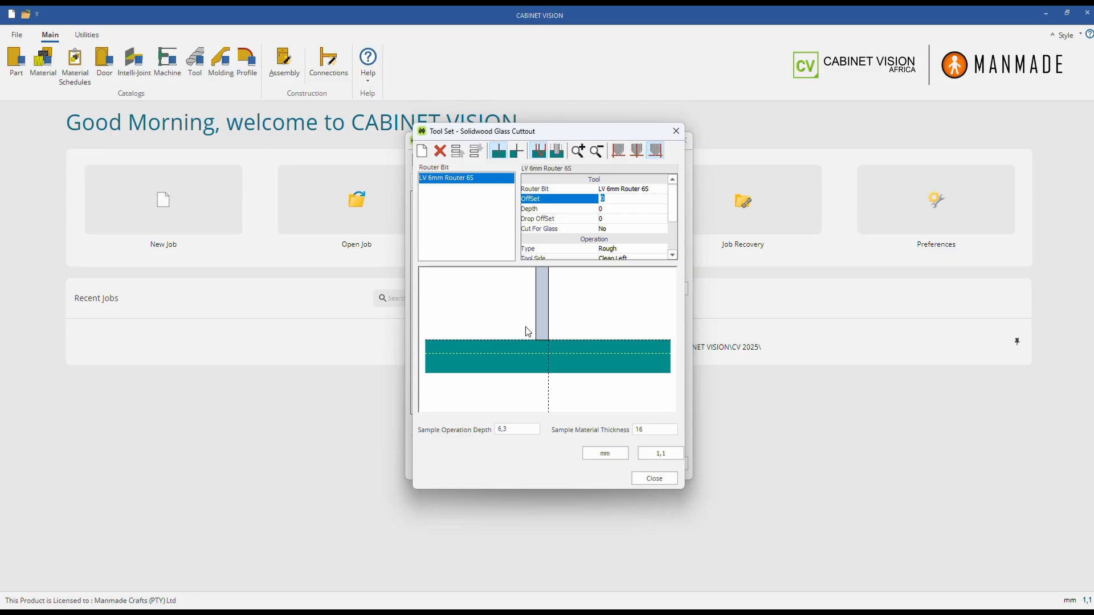
click(610, 209)
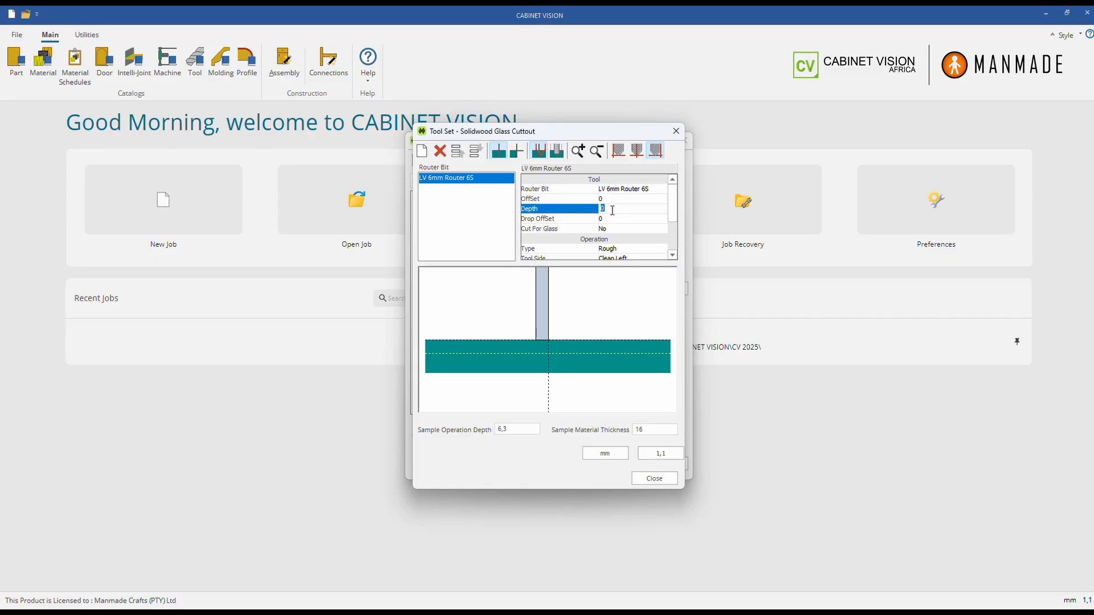
text(12)
click(623, 220)
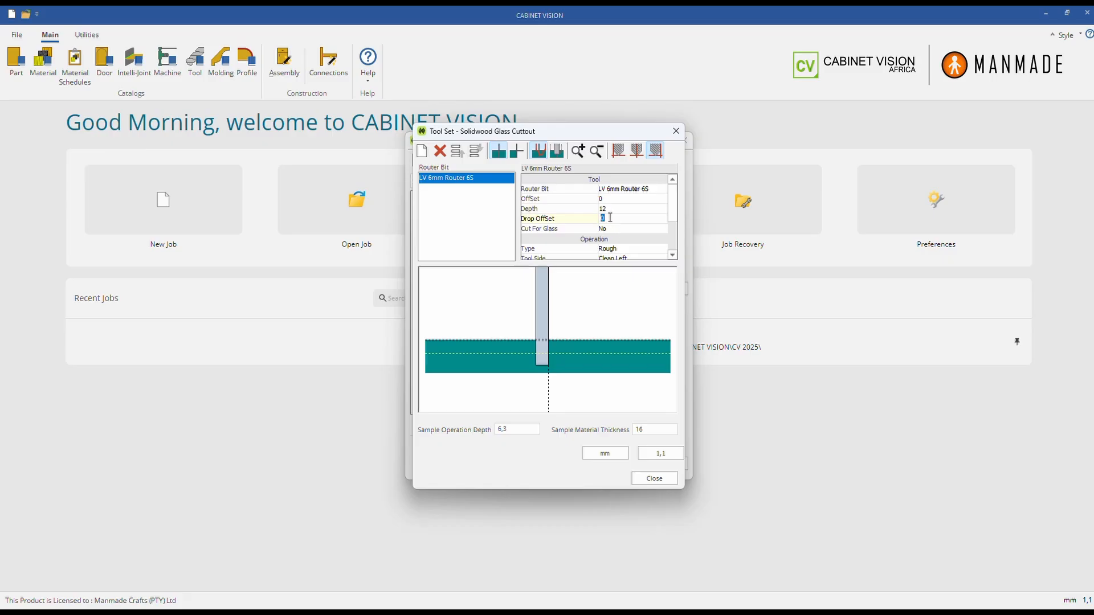
click(594, 228)
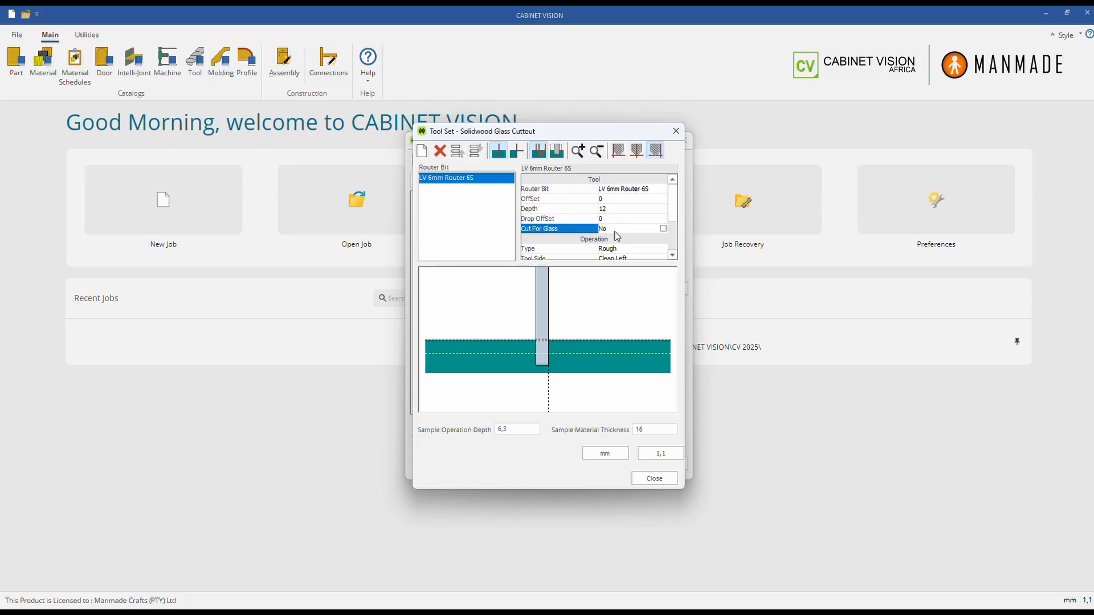
click(664, 229)
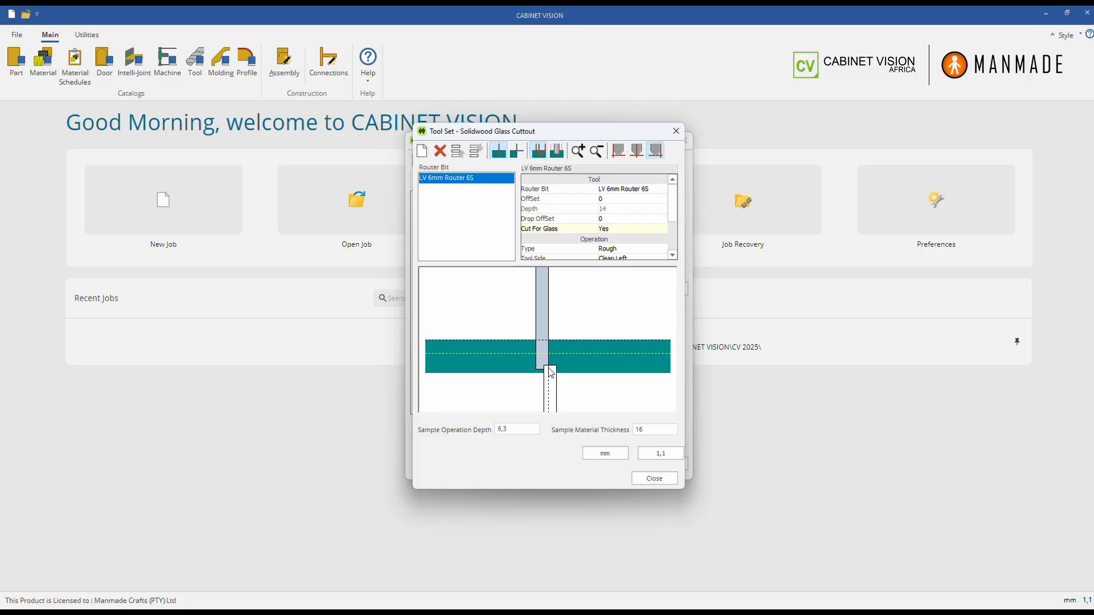
Step: Set the router bit's depth reference to Fixed Depth and close the tool set shape editor
scroll(591, 251, down, 1)
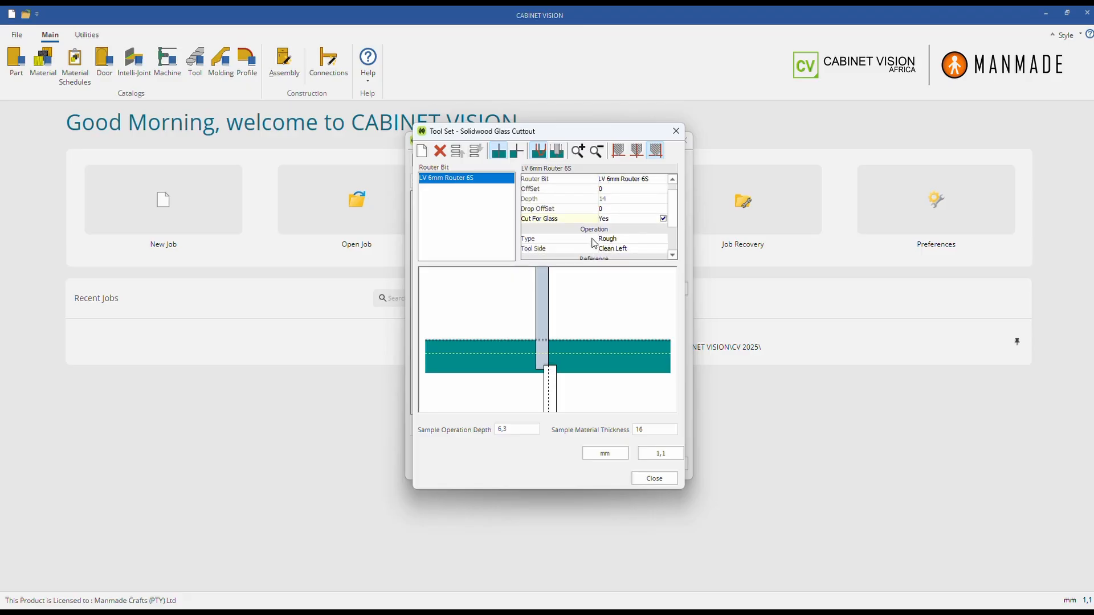
scroll(592, 243, down, 3)
click(627, 230)
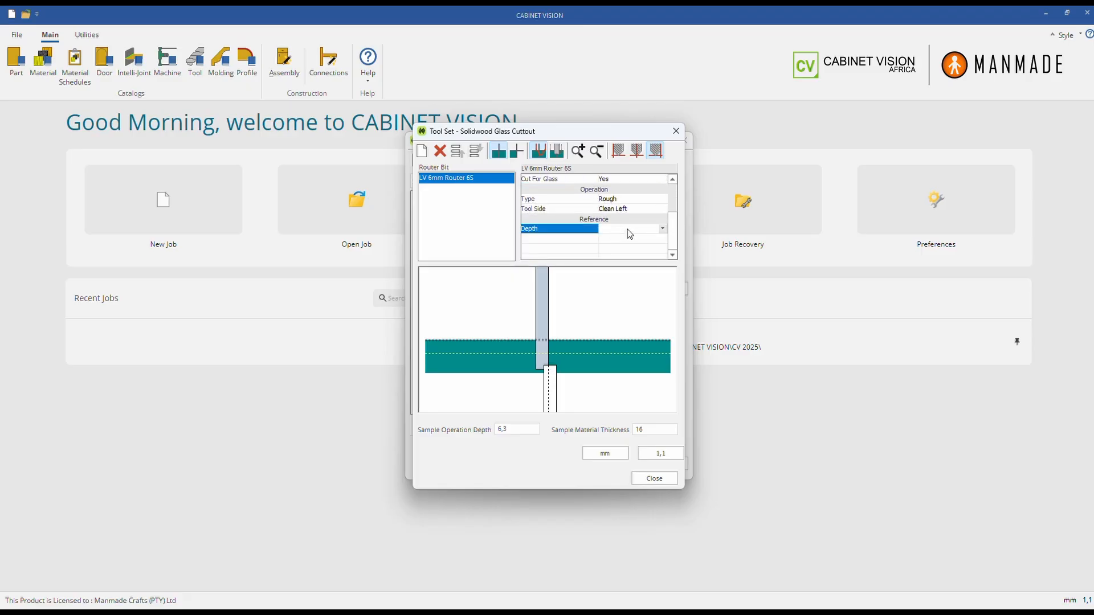
click(632, 229)
click(631, 237)
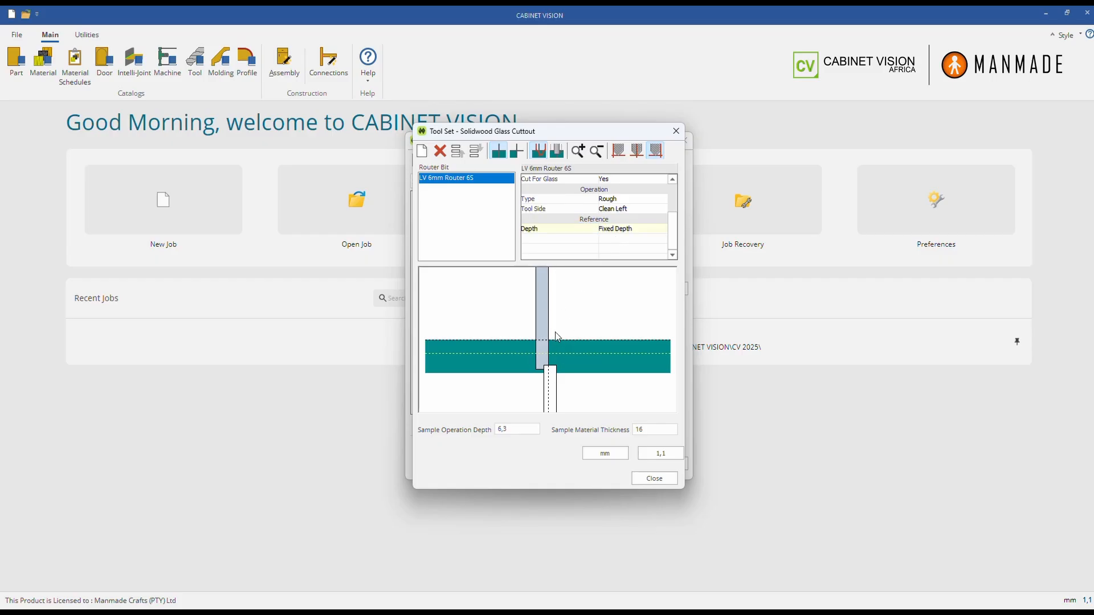
click(662, 478)
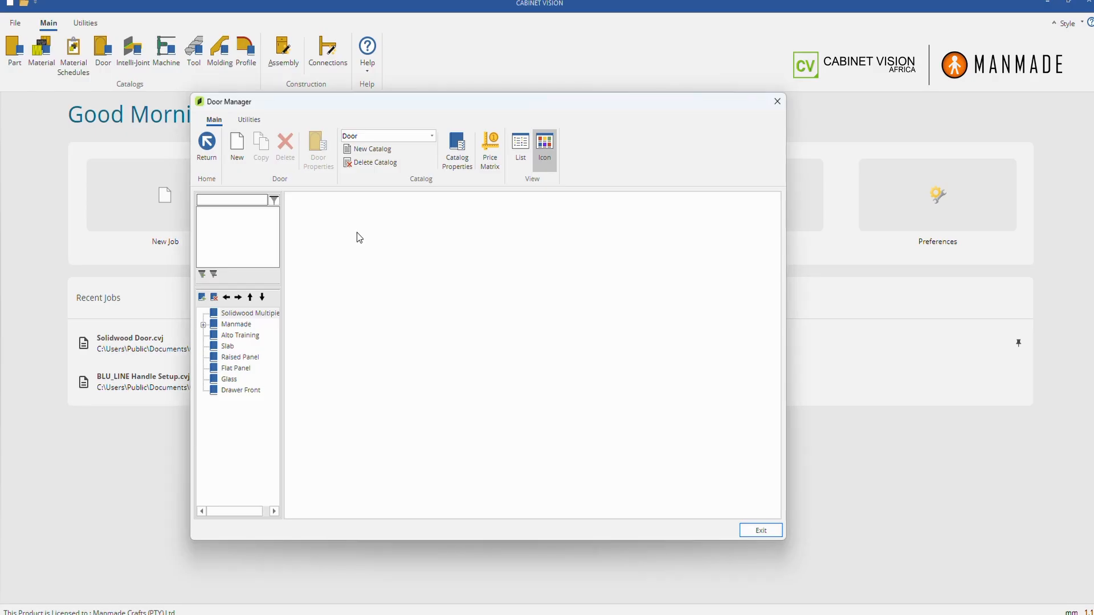
Step: Review the MDF tool associations of the Raised Panel Detail and Solidwood Glass Cuttout tools in the Door Manager
click(255, 120)
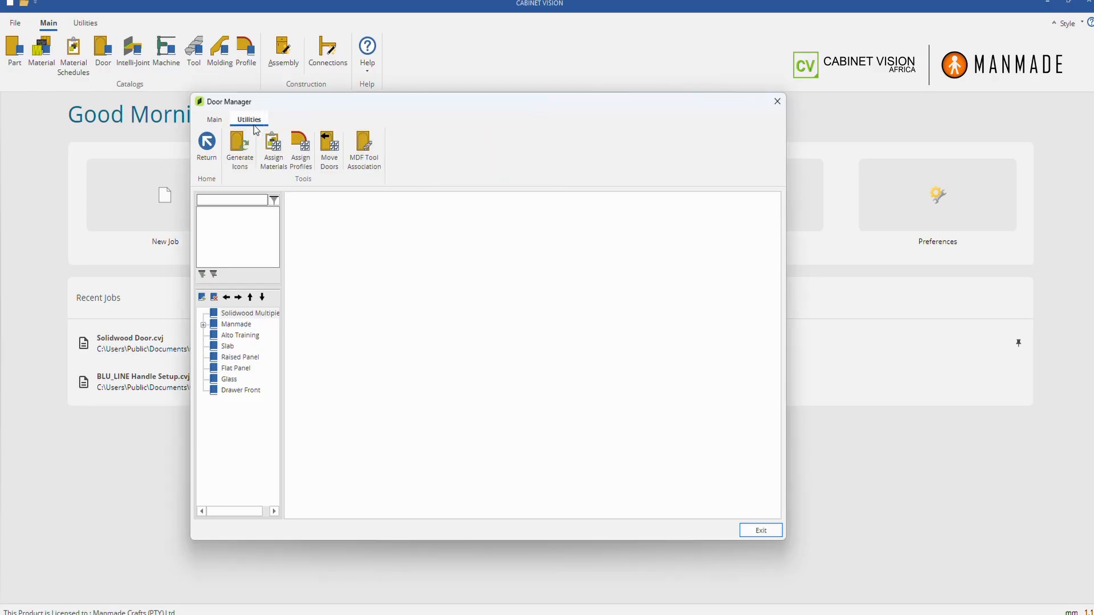
click(369, 148)
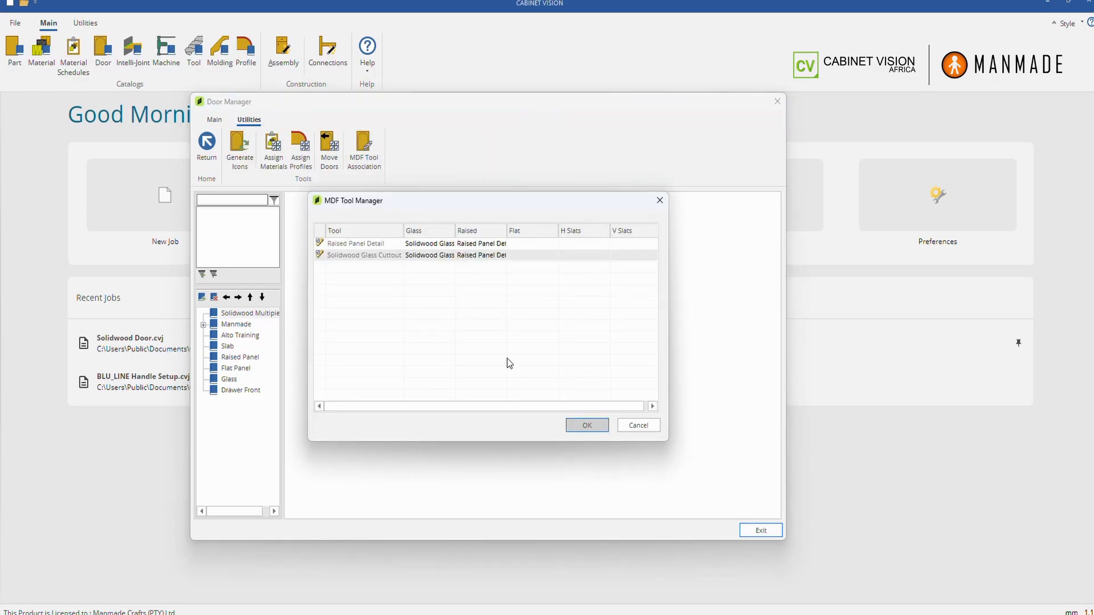
drag(449, 204, 450, 126)
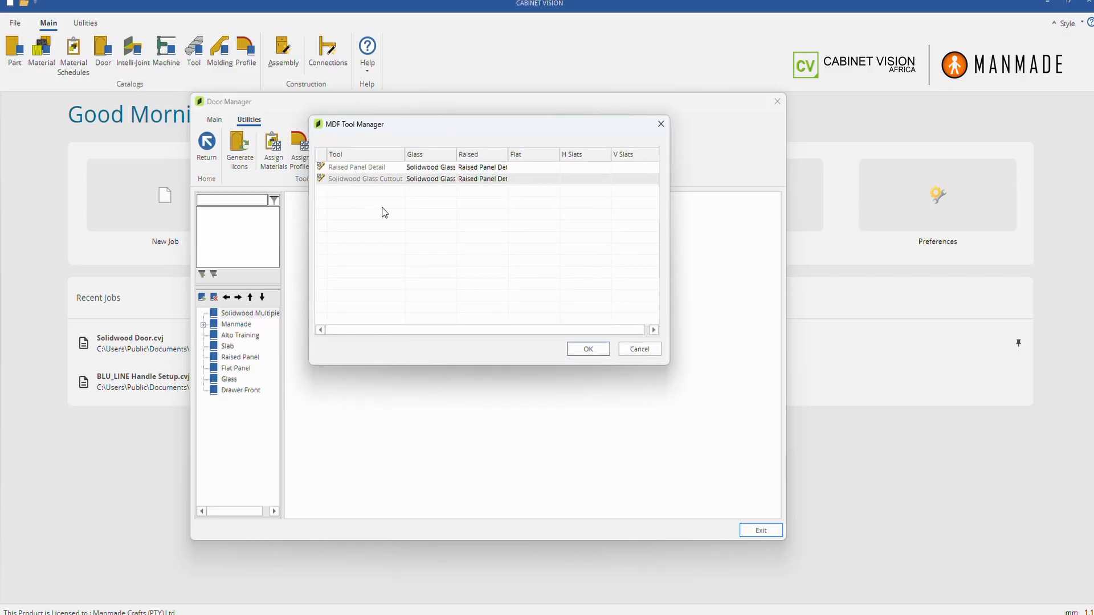
click(365, 169)
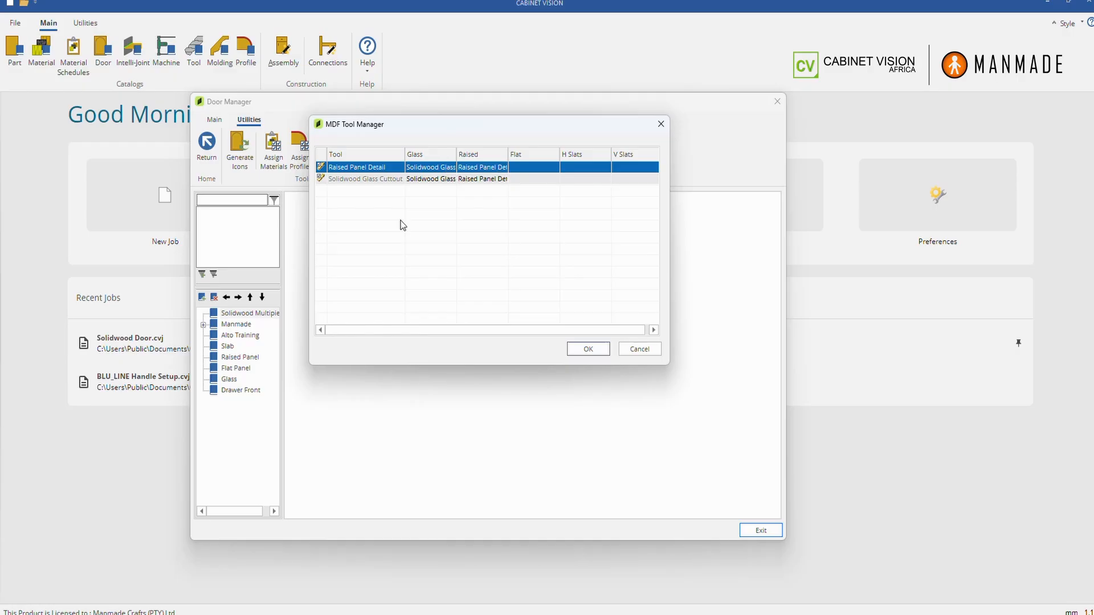
click(365, 180)
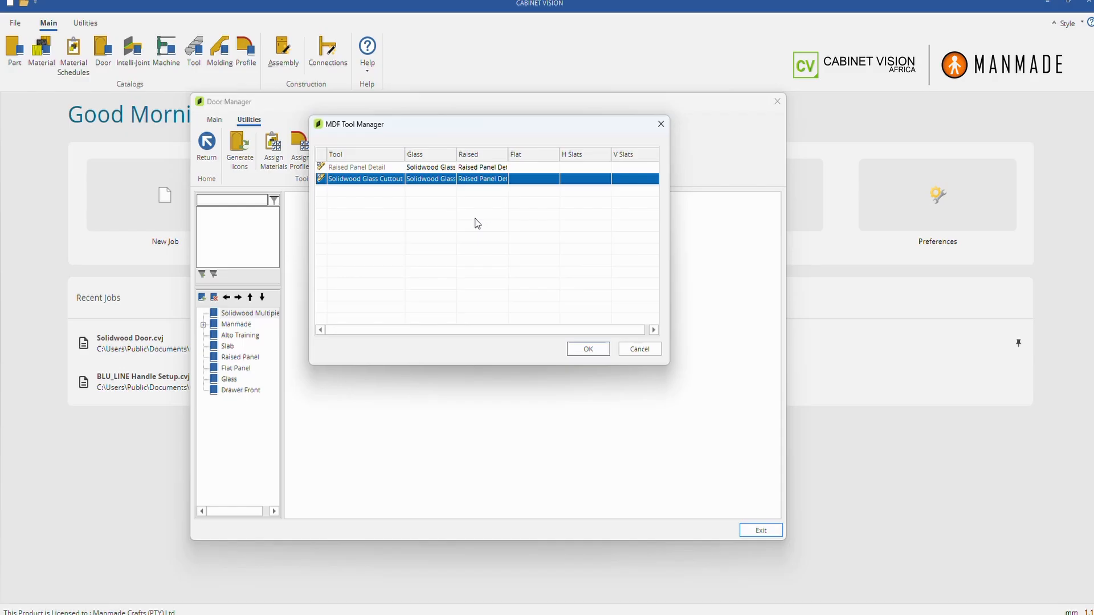
click(588, 350)
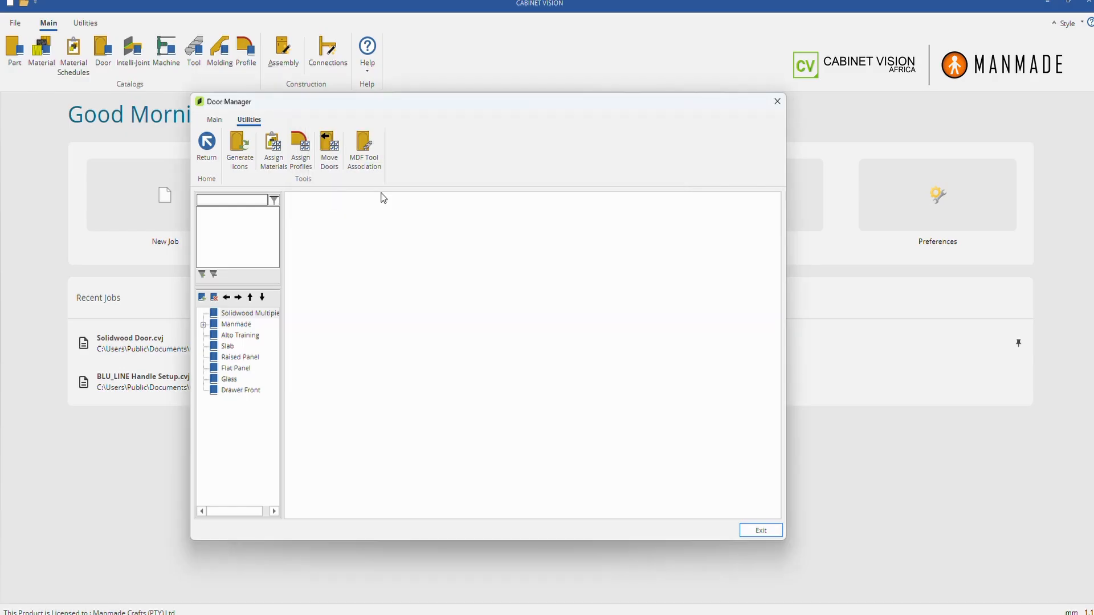
Step: Start a new Multi Piece door with "Solidwood Door" as both name and description, and proceed to its setup
click(214, 120)
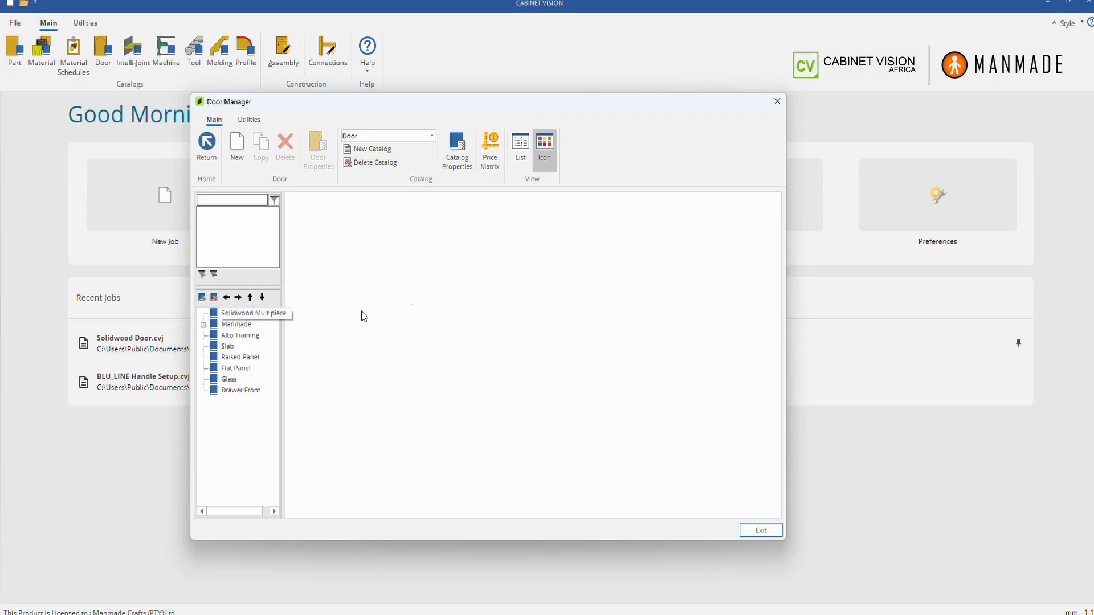
click(242, 148)
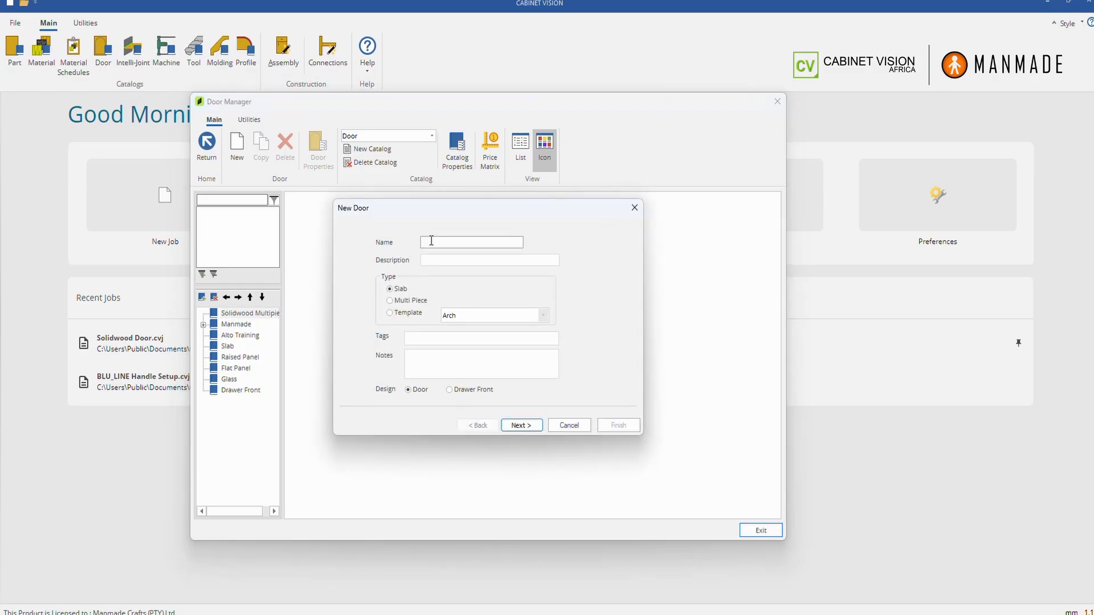
text(Solidwood Door)
key(ctrl+a)
key(ctrl+c)
key(Tab)
key(ctrl+v)
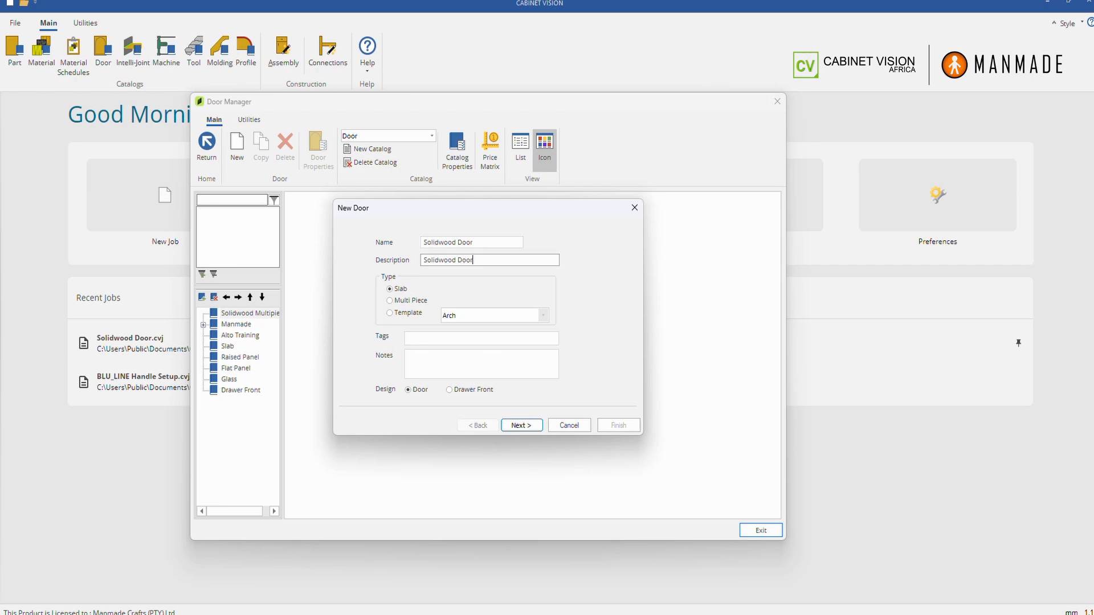
click(406, 300)
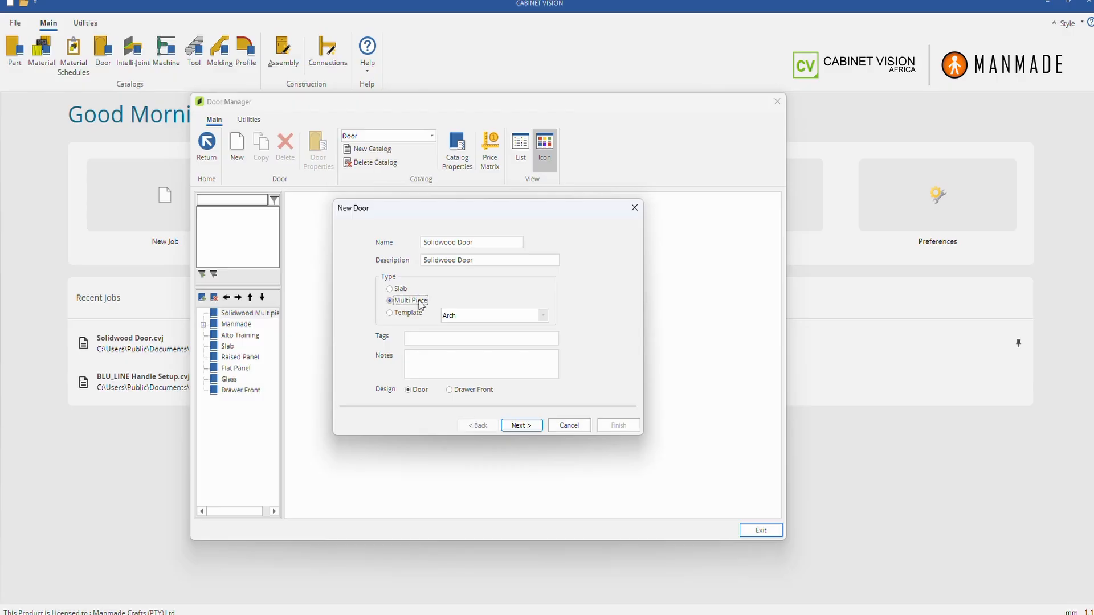
click(513, 427)
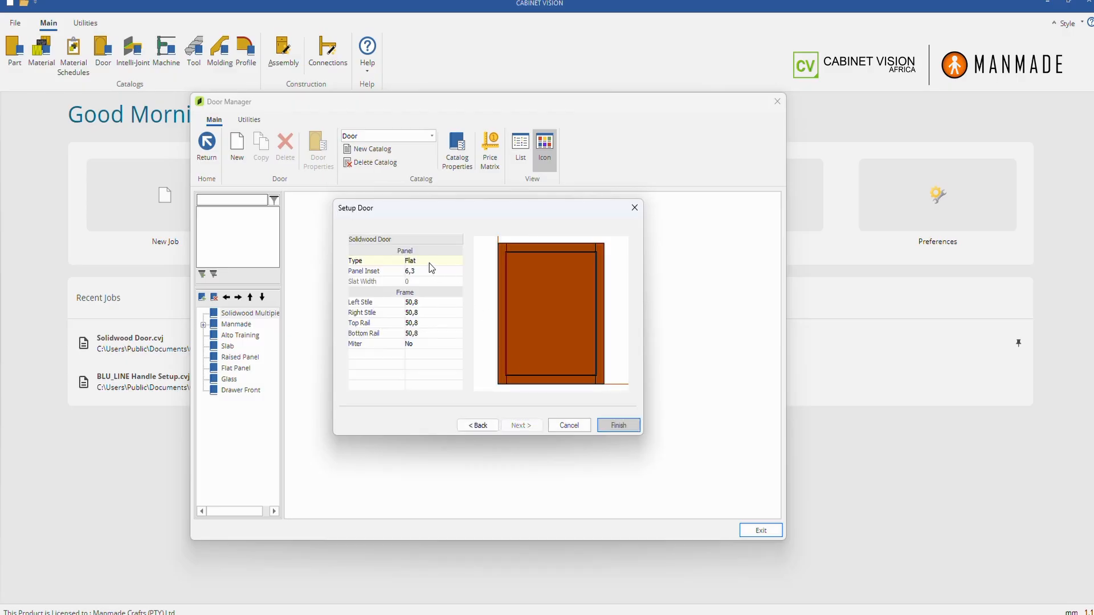
Step: Set the new door's panel type to Glass and its Panel Inset to 0
click(429, 263)
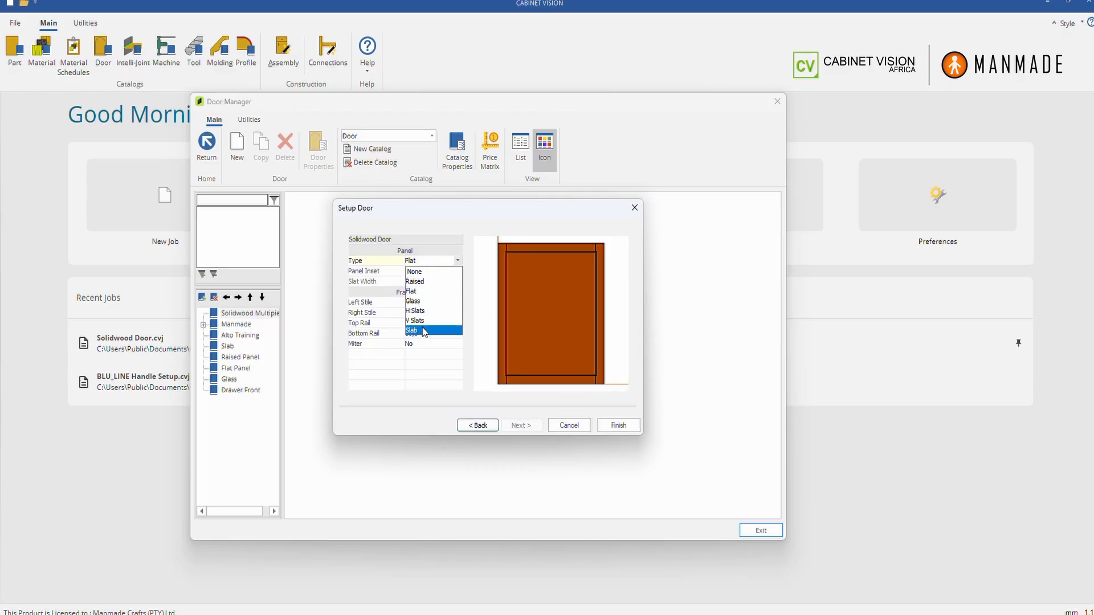
click(431, 305)
click(429, 274)
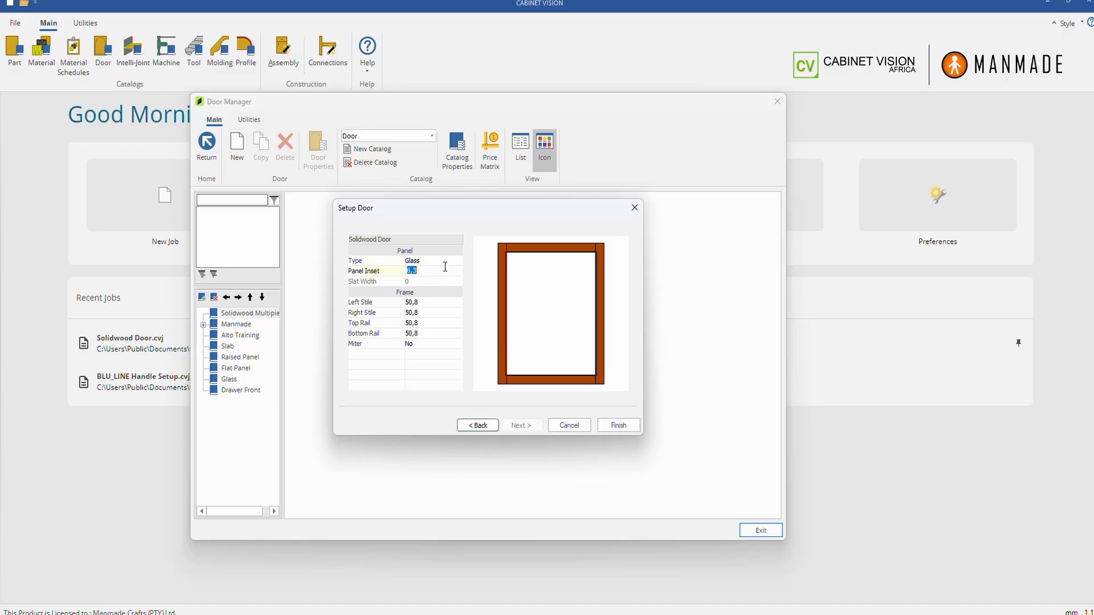
text(0)
click(439, 264)
Step: Set the door frame's left and right stiles and top and bottom rails to 50 mm, and finish creating the door
click(424, 302)
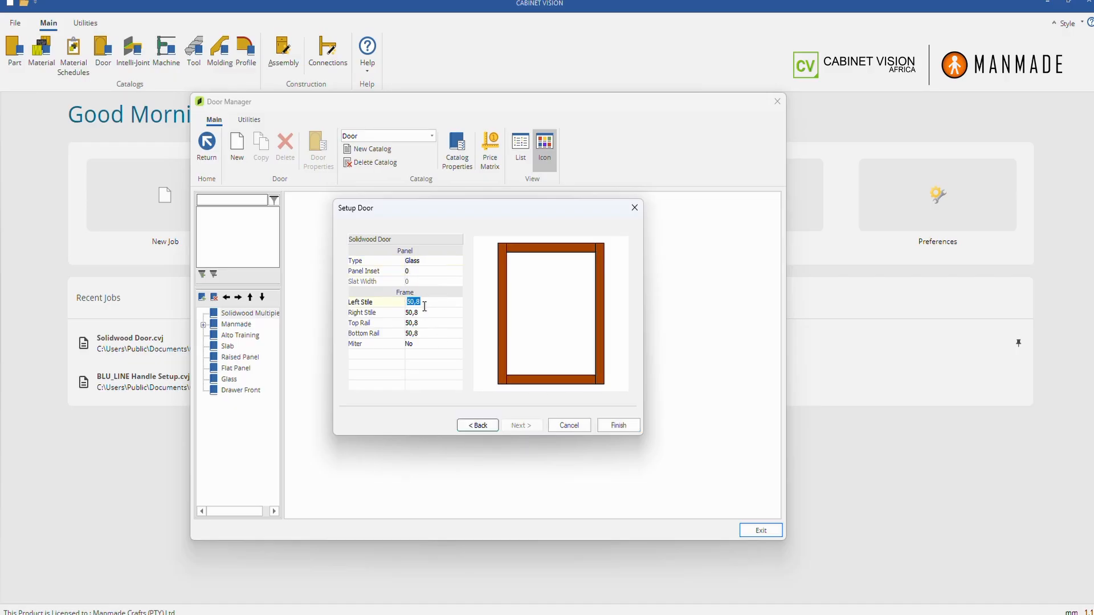
text(50)
click(423, 313)
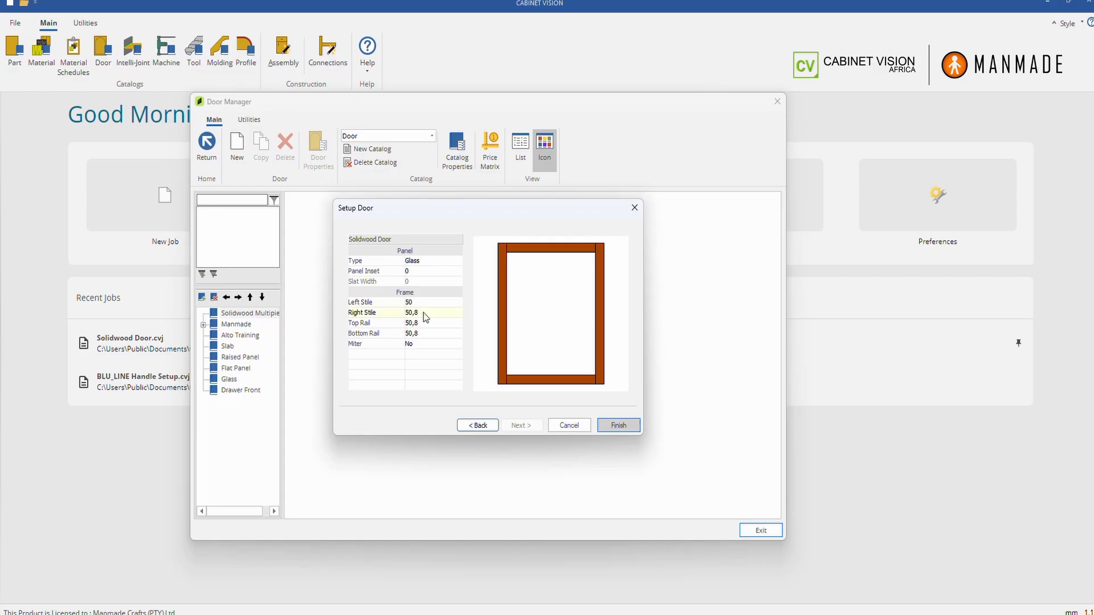
click(422, 313)
text(50)
click(419, 322)
click(420, 323)
text(50)
click(421, 333)
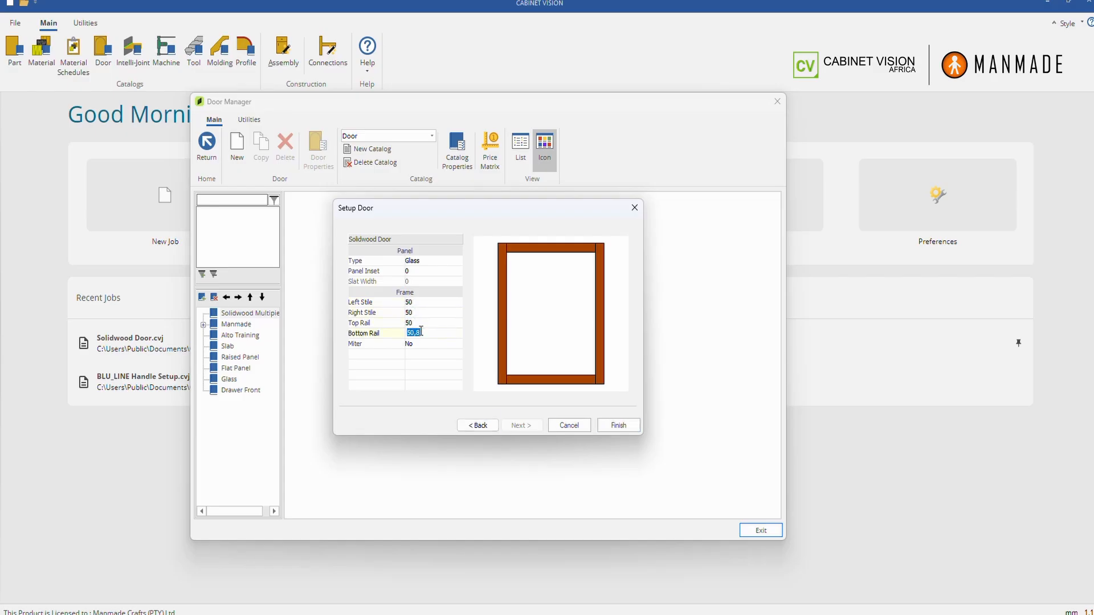
text(50)
click(603, 427)
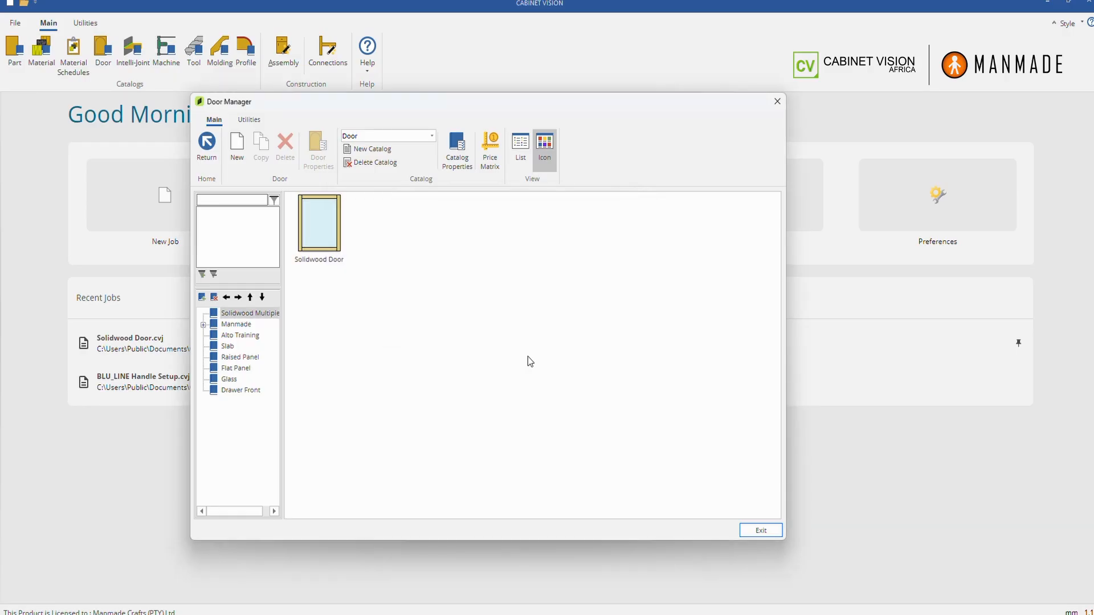
Step: Open the Solidwood Door's properties and set its default material schedule to "1 Solidwood Multipiece door"
double_click(330, 231)
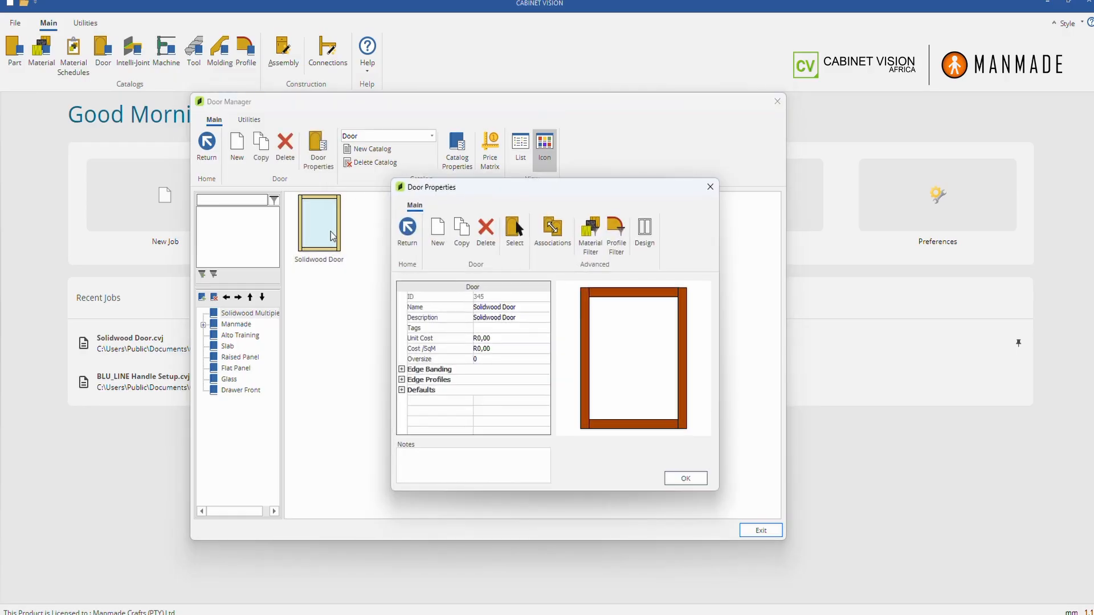
click(405, 391)
double_click(432, 391)
scroll(467, 371, down, 2)
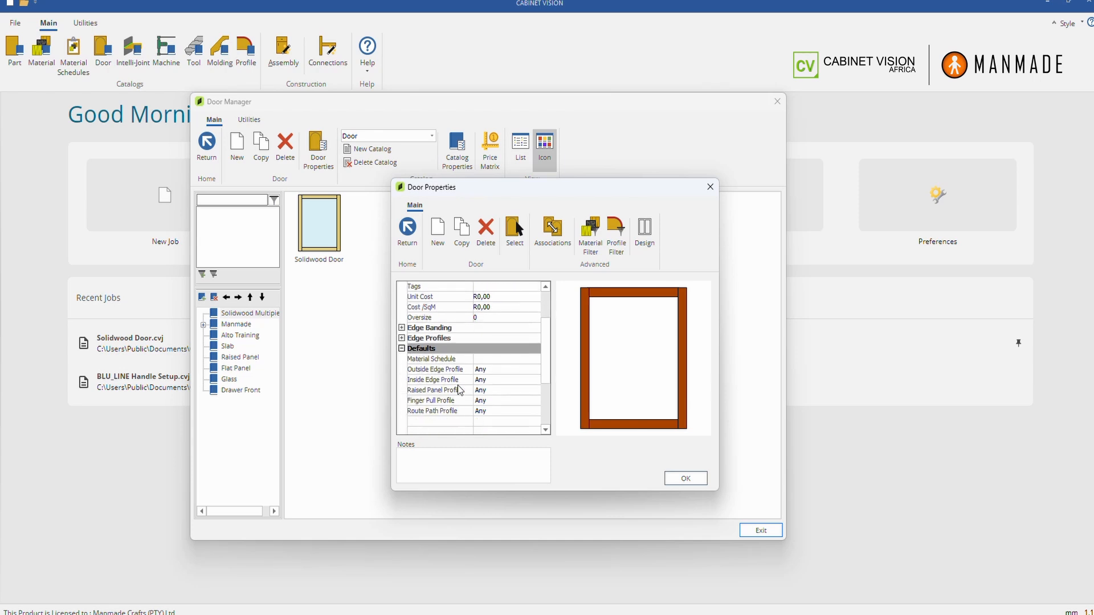
click(502, 350)
click(537, 350)
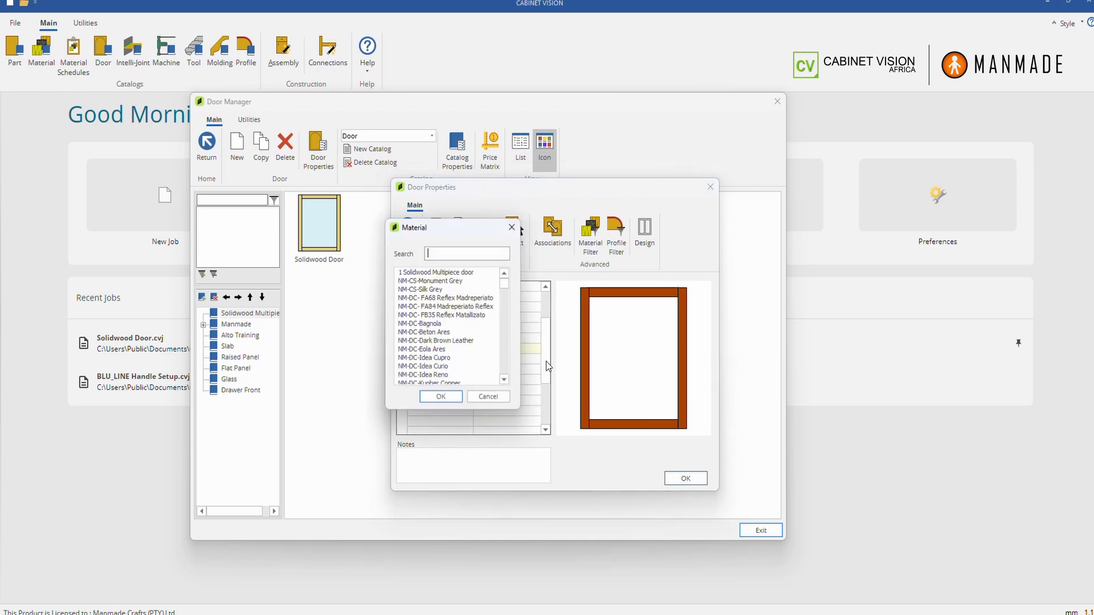
click(436, 272)
click(450, 401)
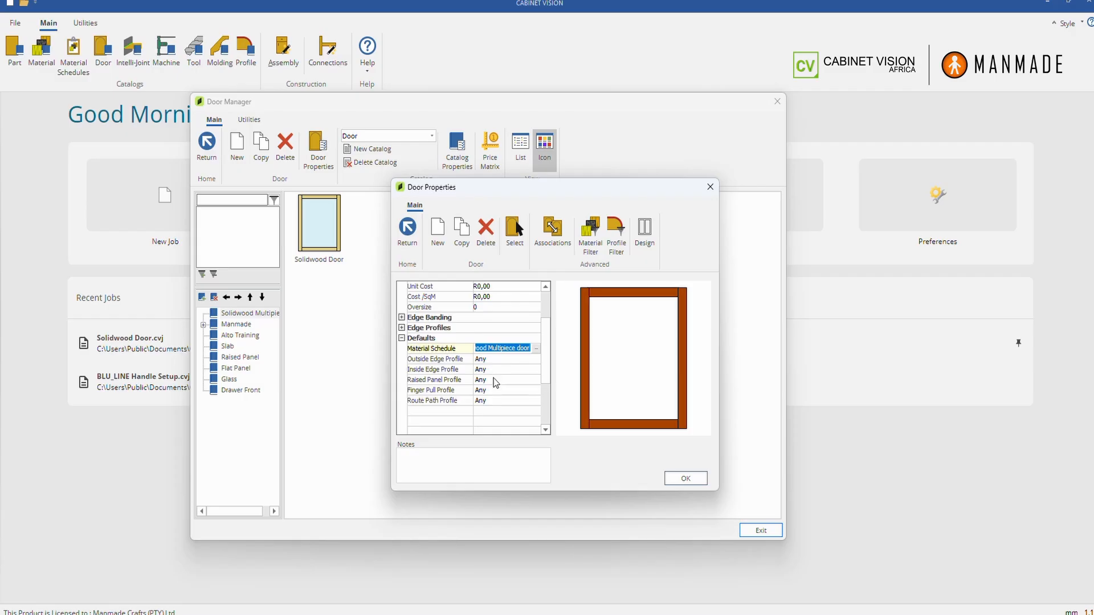
Step: Set the door's default Raised Panel Profile to Raised Panel Detail and its Route Path Profile to Solidwood Glass Cuttout
click(494, 380)
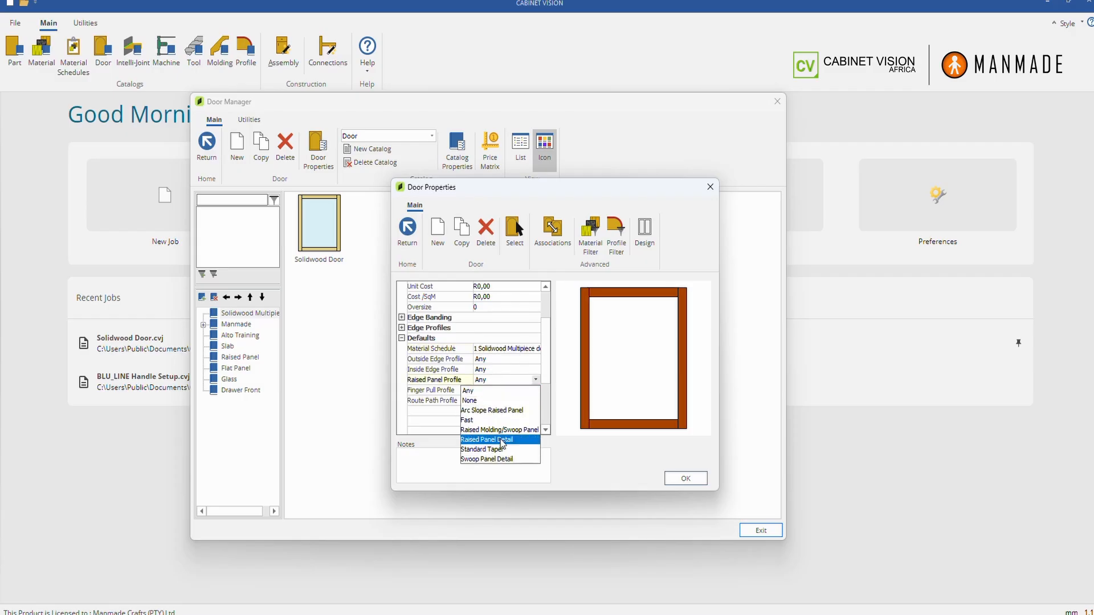
click(500, 440)
click(505, 391)
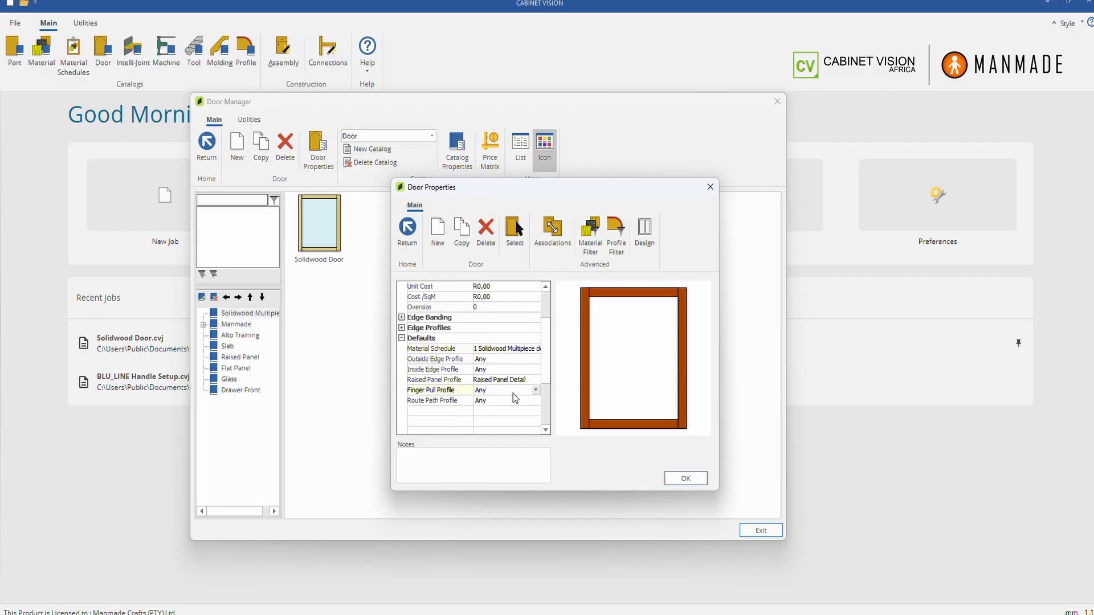
click(511, 402)
click(510, 402)
click(496, 546)
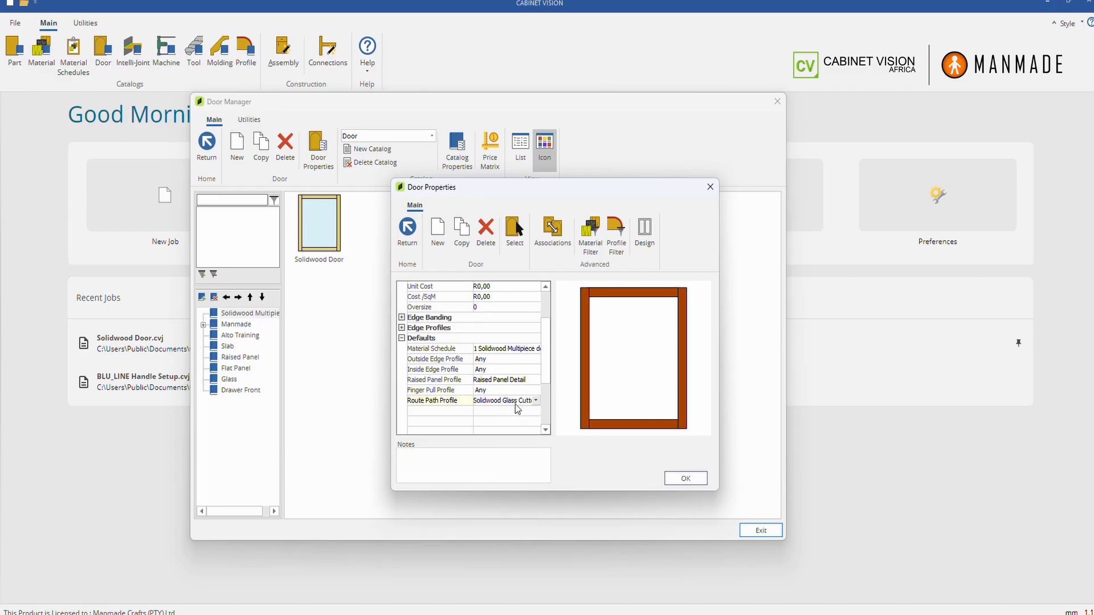
Step: Open the door's design in section view and split its glass panel horizontally into two
click(642, 228)
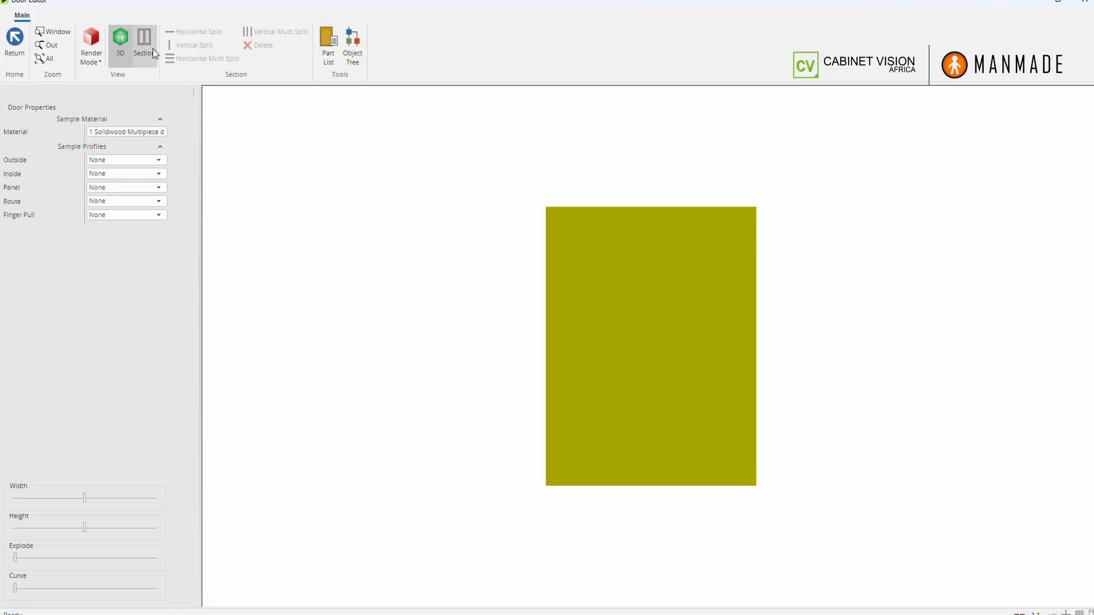
click(149, 50)
click(569, 262)
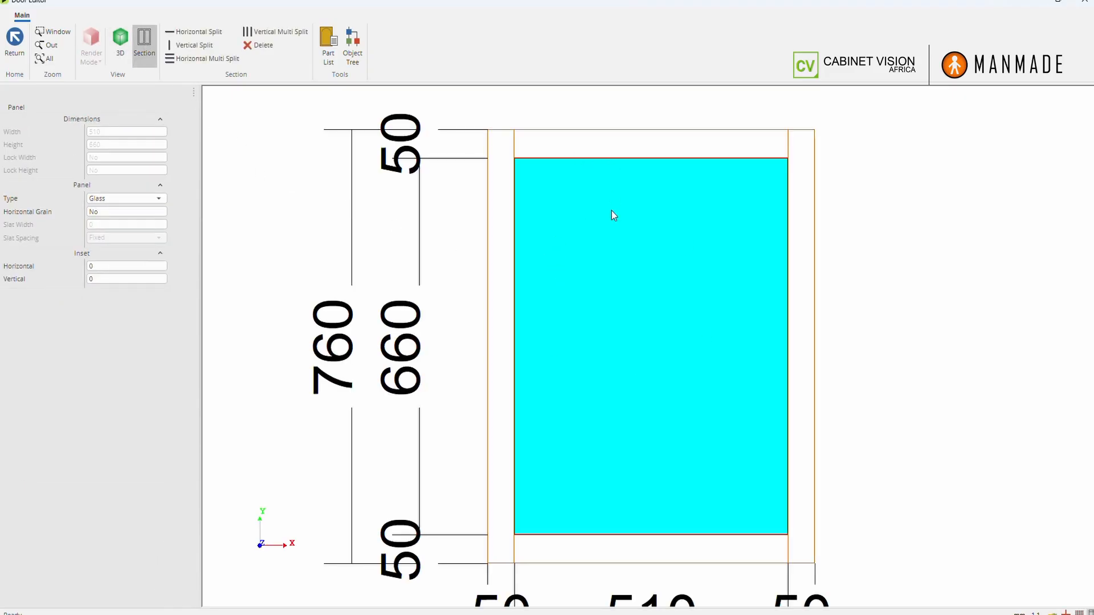
click(186, 33)
Step: Change the type of the door's lower panel to Raised
click(626, 398)
click(601, 274)
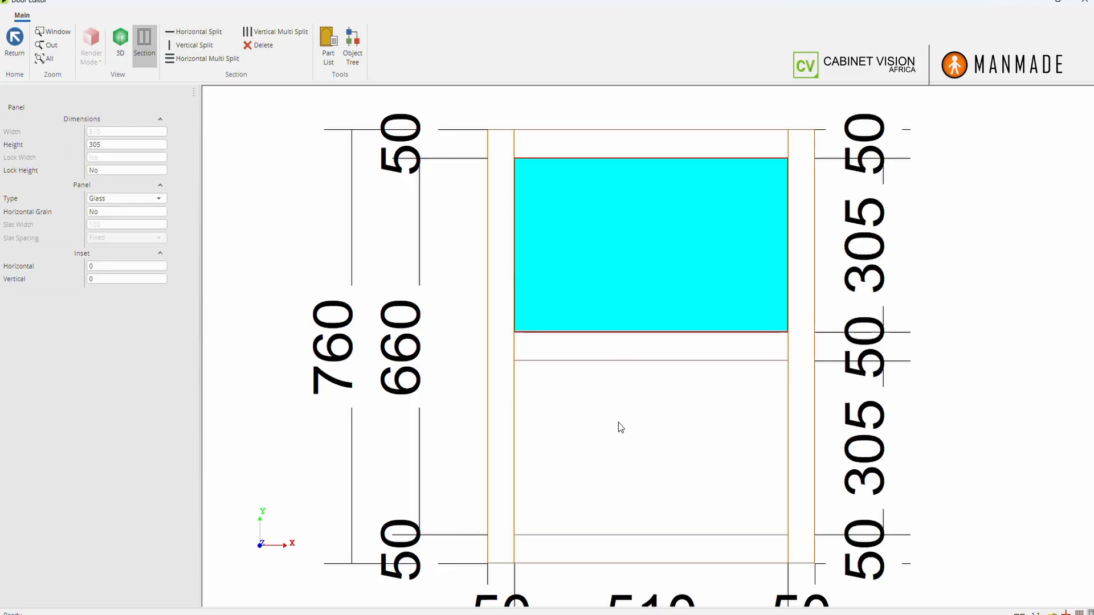
click(644, 428)
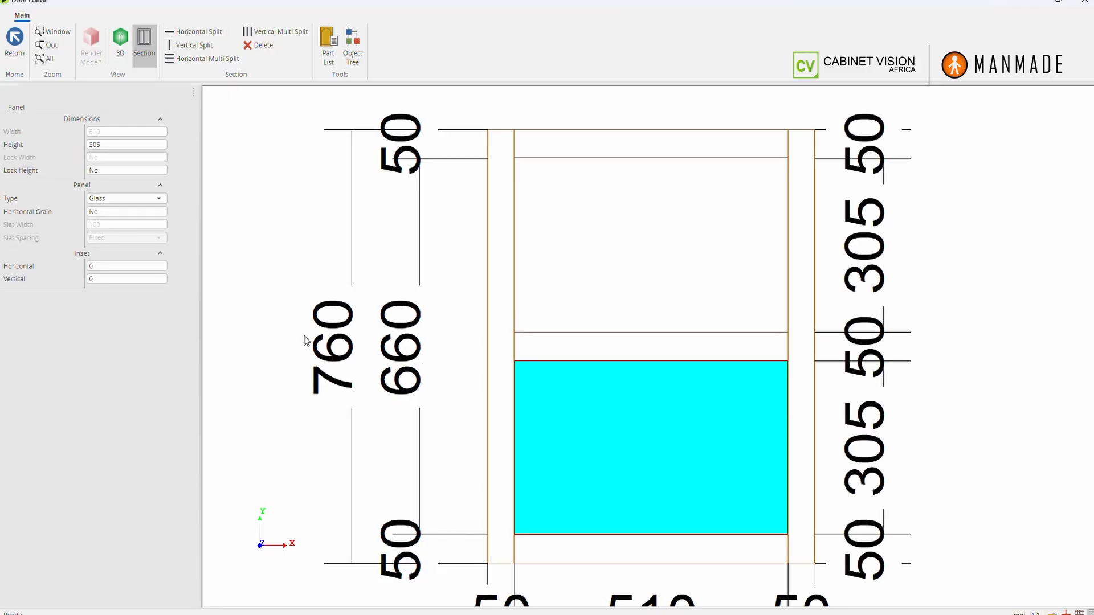
click(159, 198)
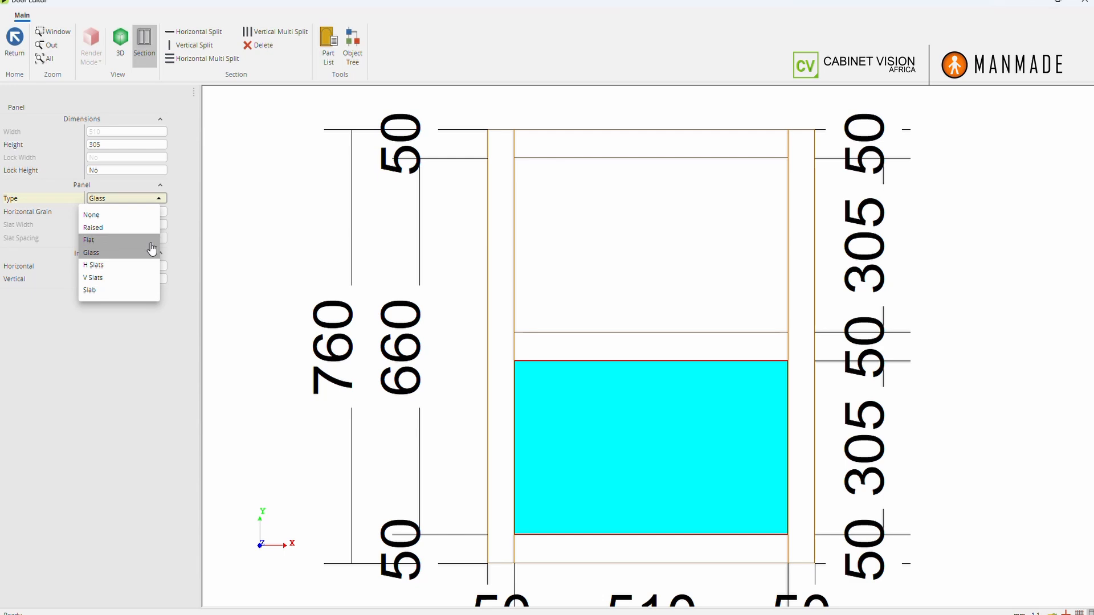
click(125, 228)
Step: Give the door's middle rail an arched lower edge
click(588, 348)
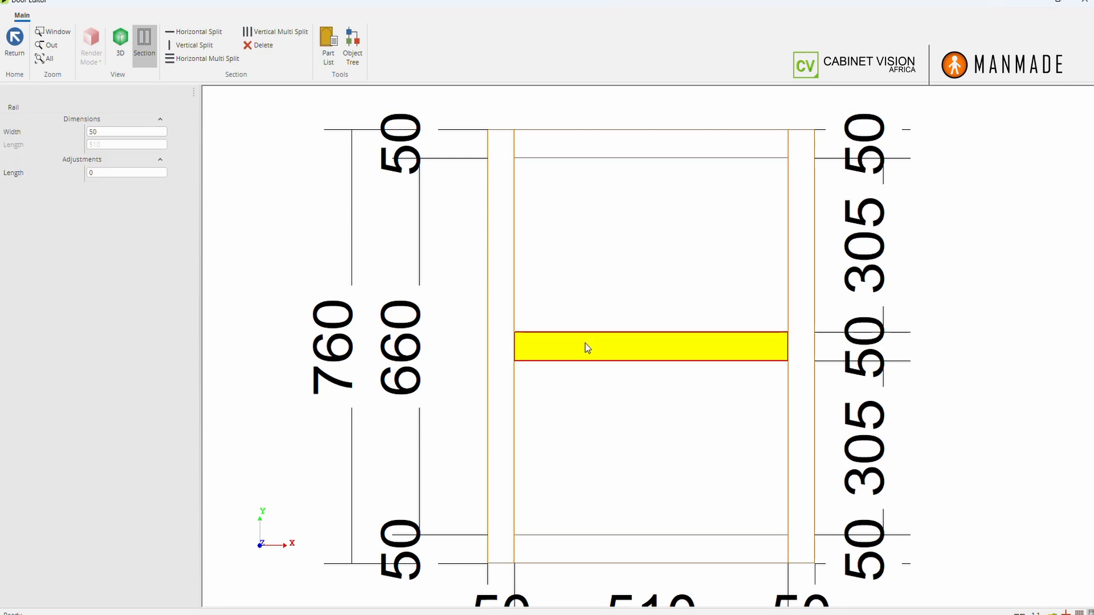
click(610, 382)
click(601, 279)
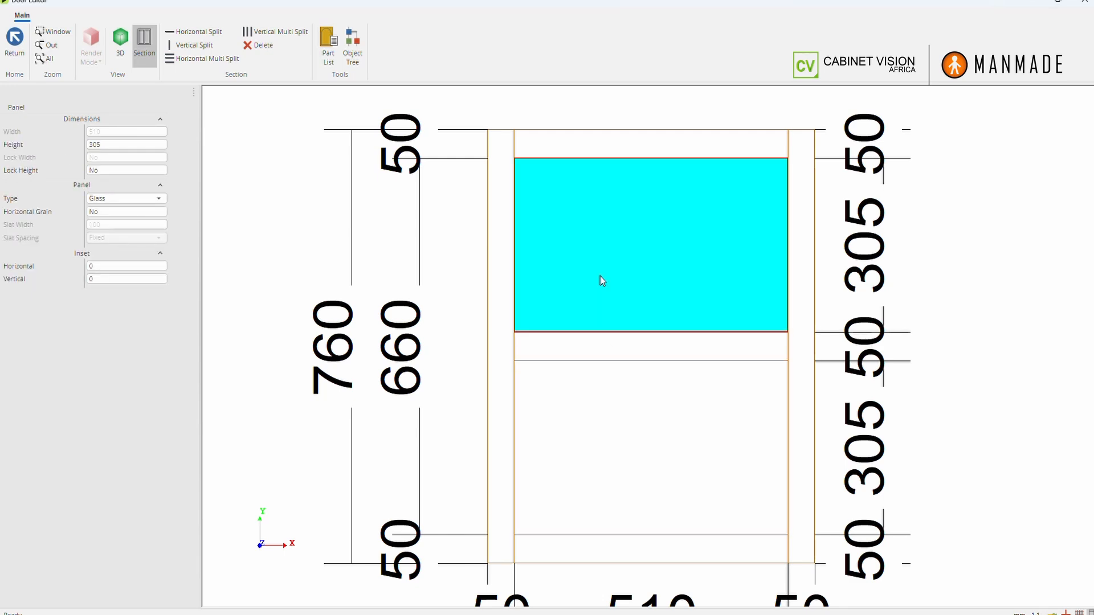
click(593, 151)
click(603, 276)
click(598, 355)
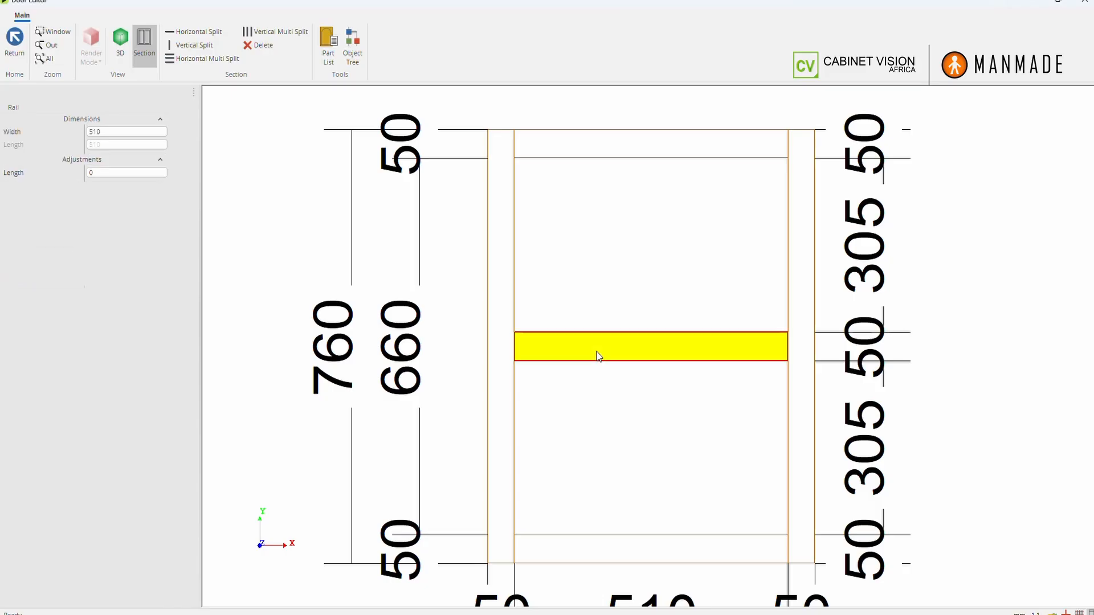
right_click(597, 354)
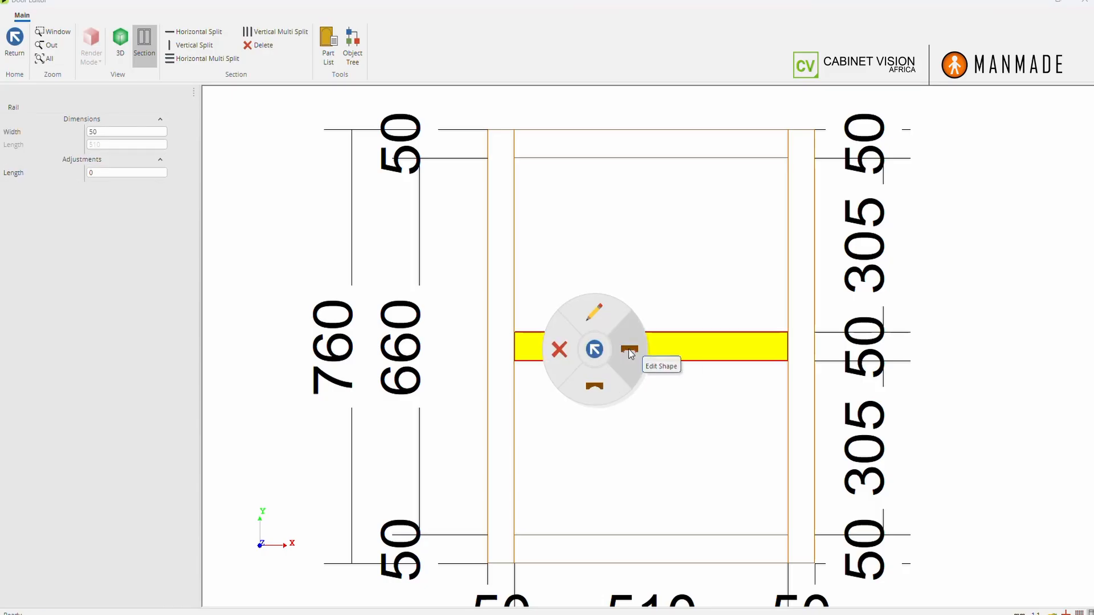
click(595, 385)
Step: Give the top rail the same arched lower edge and deselect it
click(607, 139)
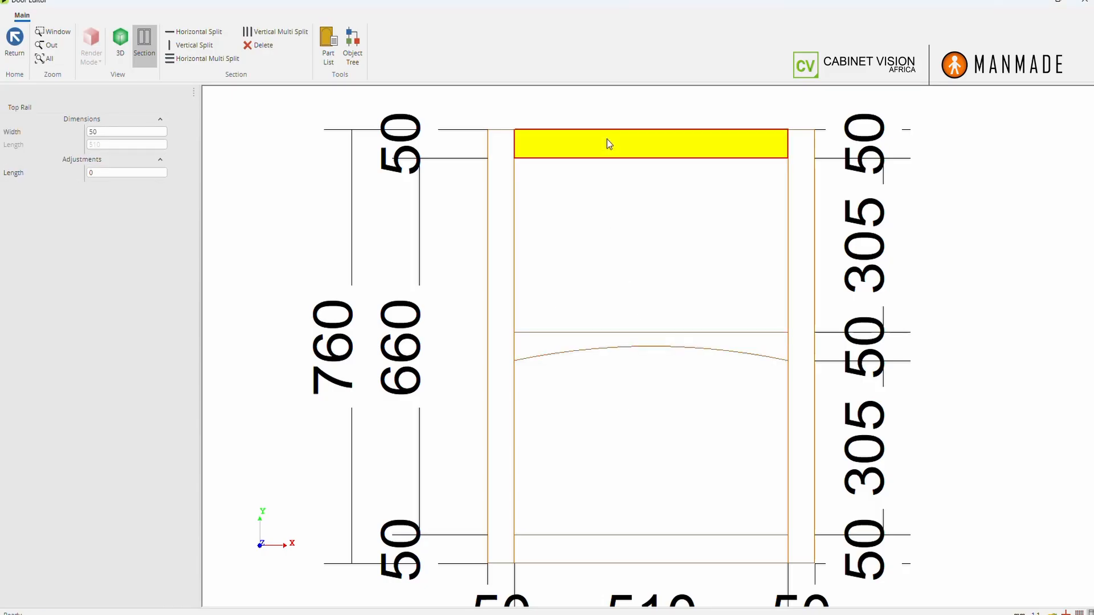
right_click(607, 139)
click(589, 160)
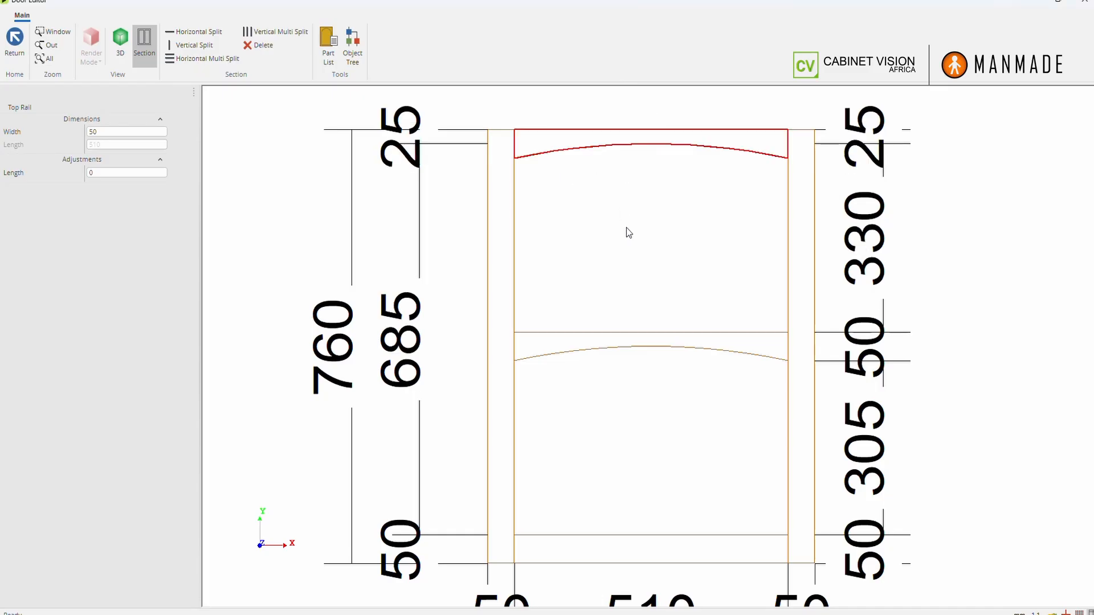
click(411, 247)
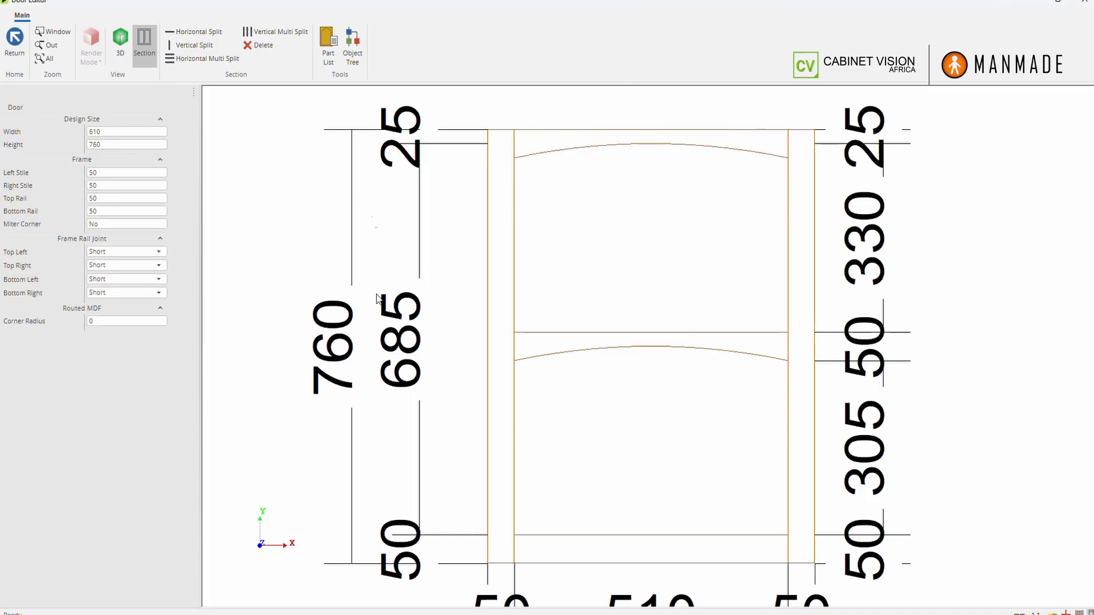
Step: Preview the door in 3D with the Solidwood Glass Cuttout route profile and the Raised Panel Detail panel profile
click(130, 59)
drag(479, 293, 705, 286)
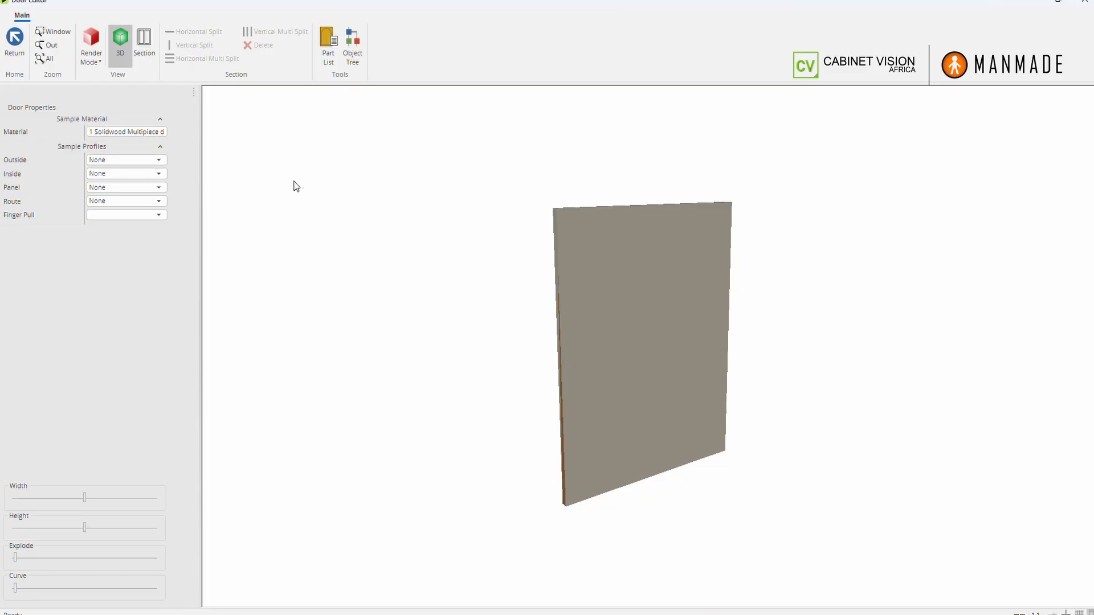
click(141, 202)
click(144, 369)
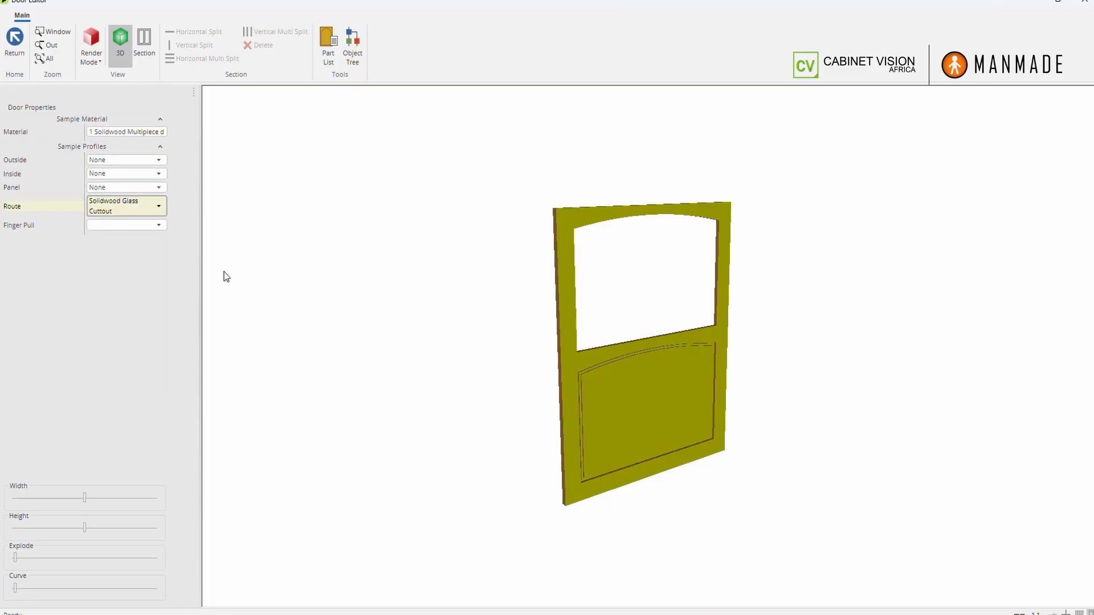
click(141, 189)
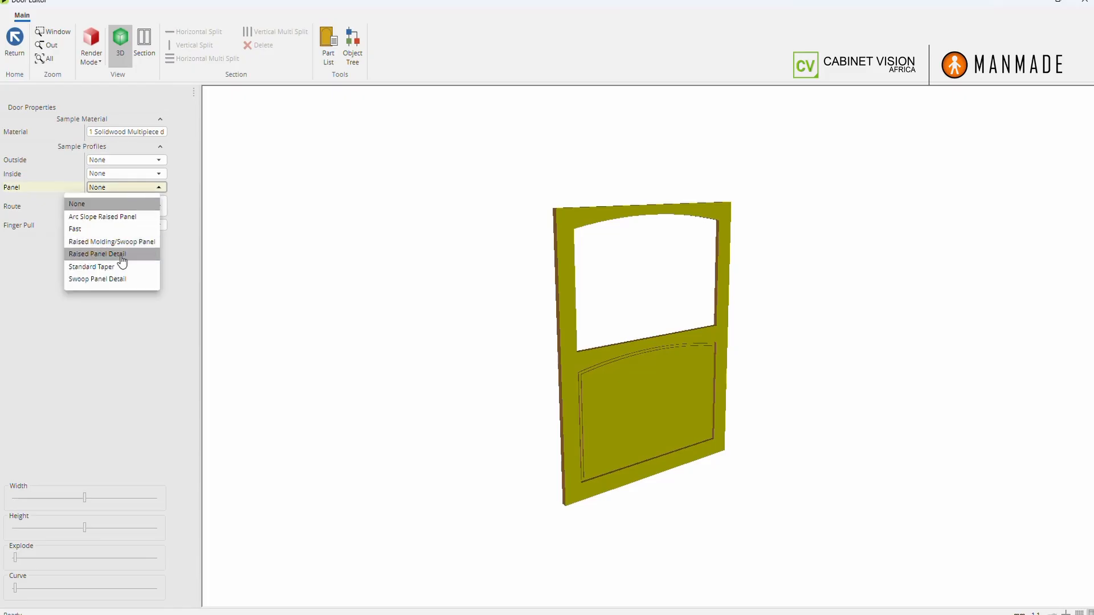
click(121, 255)
drag(528, 381, 718, 396)
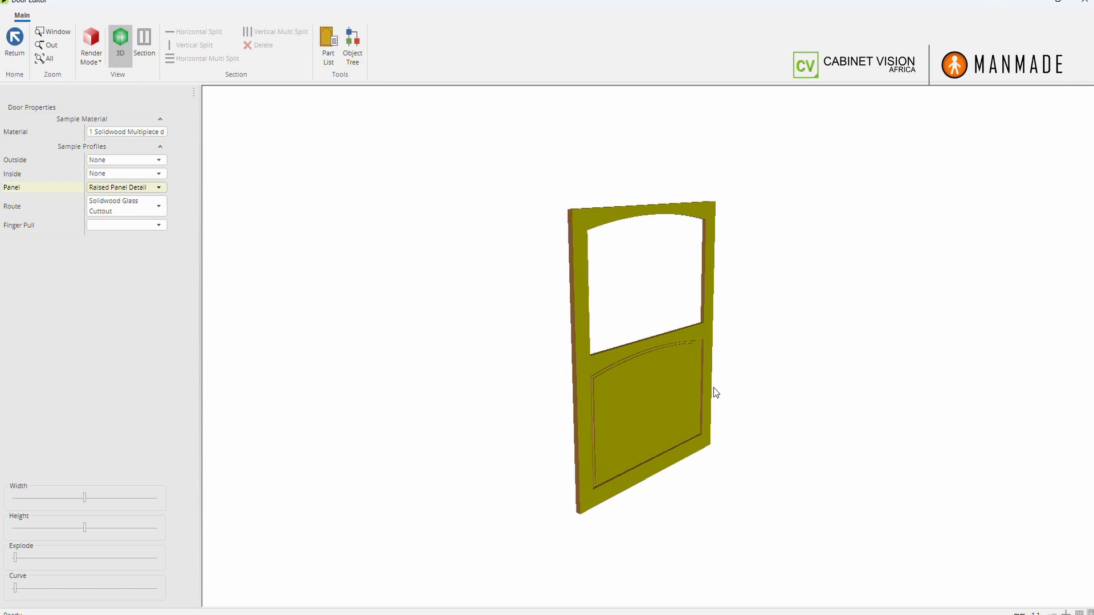
Step: Leave the door design with its changes saved and accept the door properties
click(15, 39)
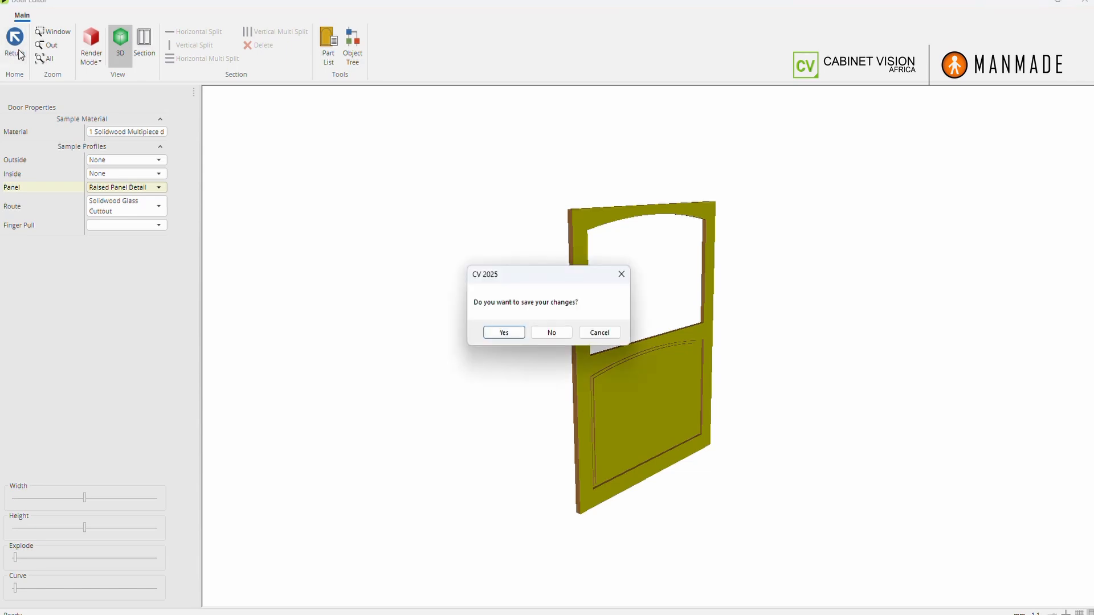
click(516, 334)
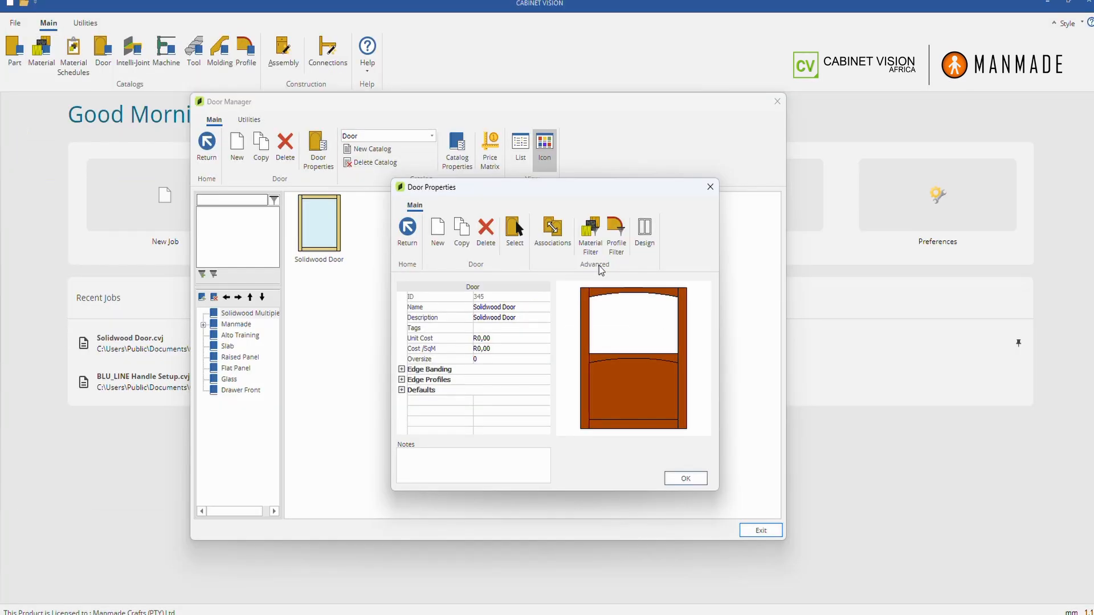
click(678, 479)
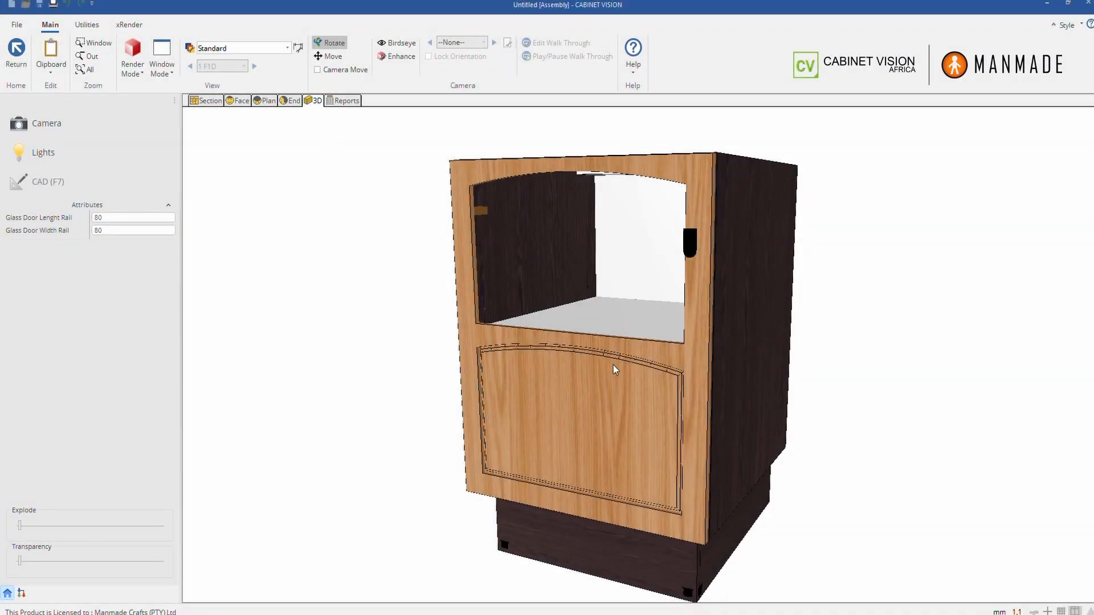
Step: Inspect the cabinet in 3D, then open the Door Section Editor for its Solidwood Door from the section view
drag(613, 365, 593, 432)
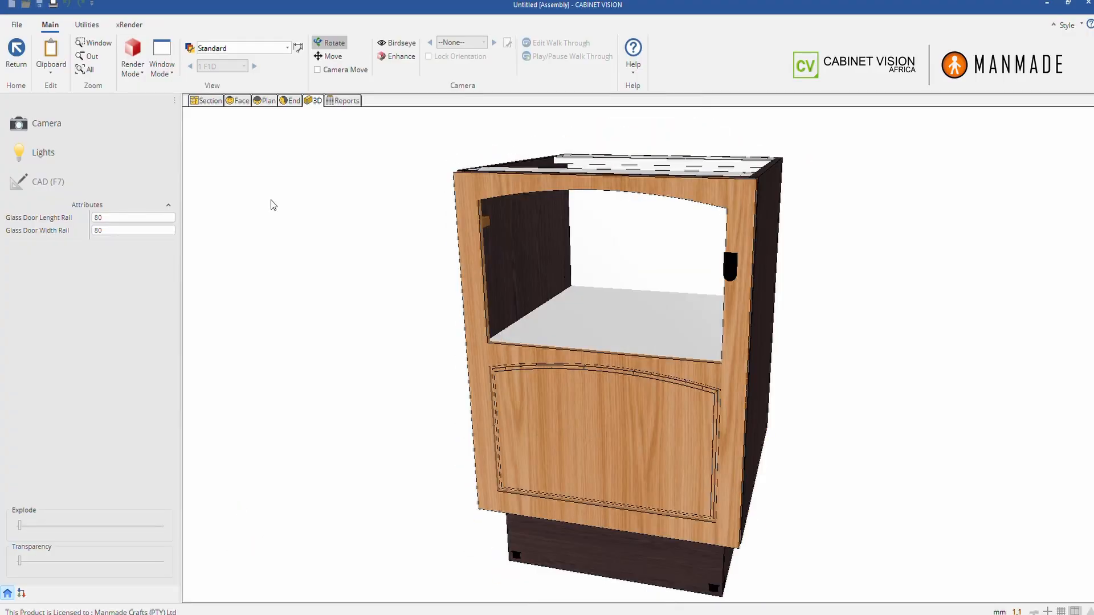
click(215, 98)
click(630, 300)
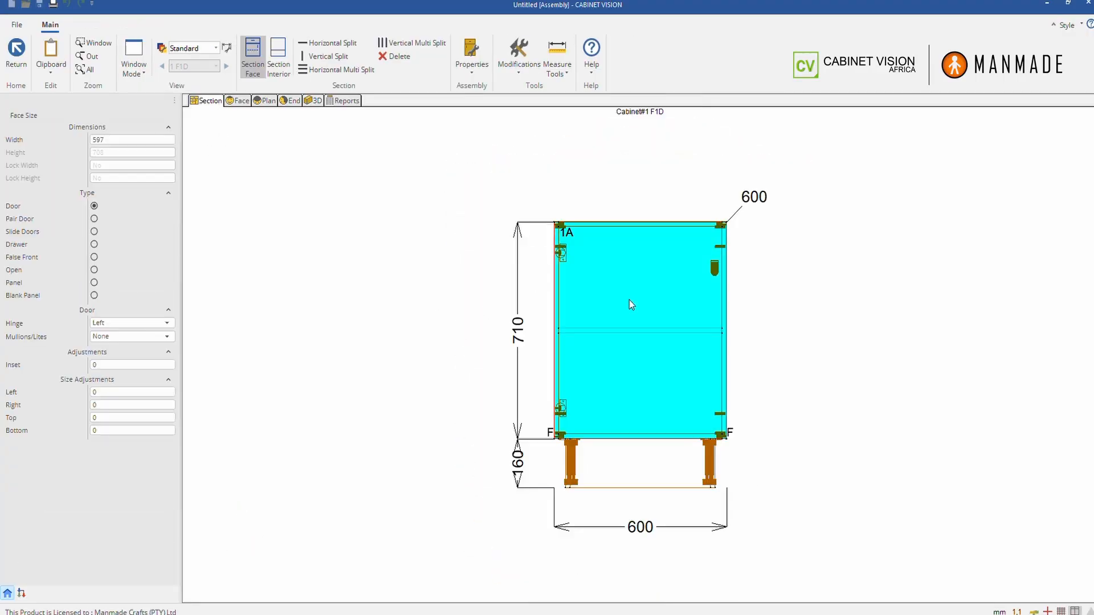
right_click(630, 300)
click(674, 275)
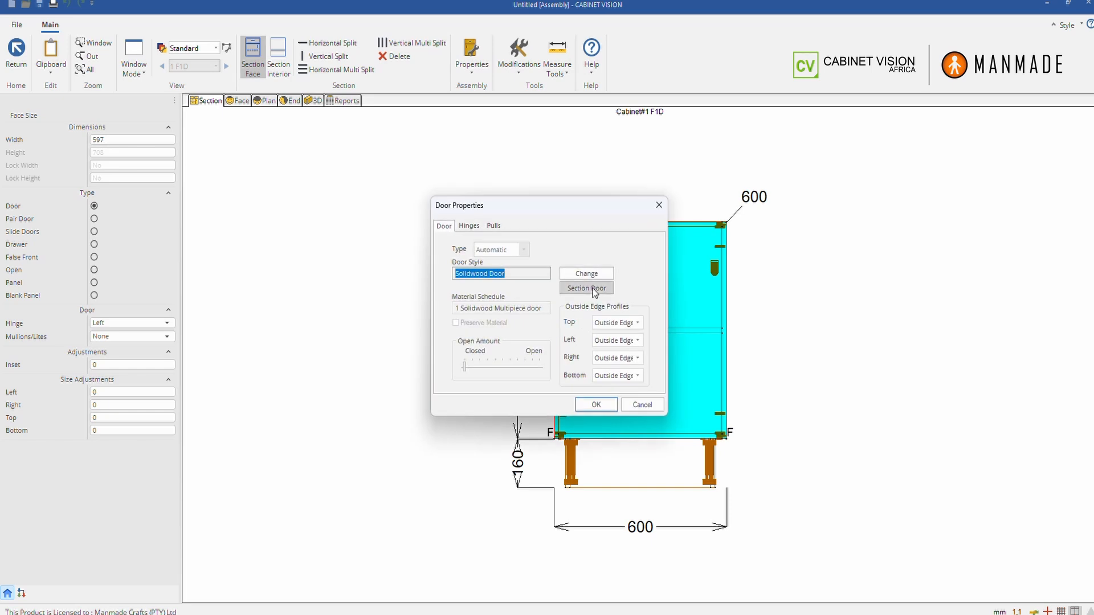
click(587, 290)
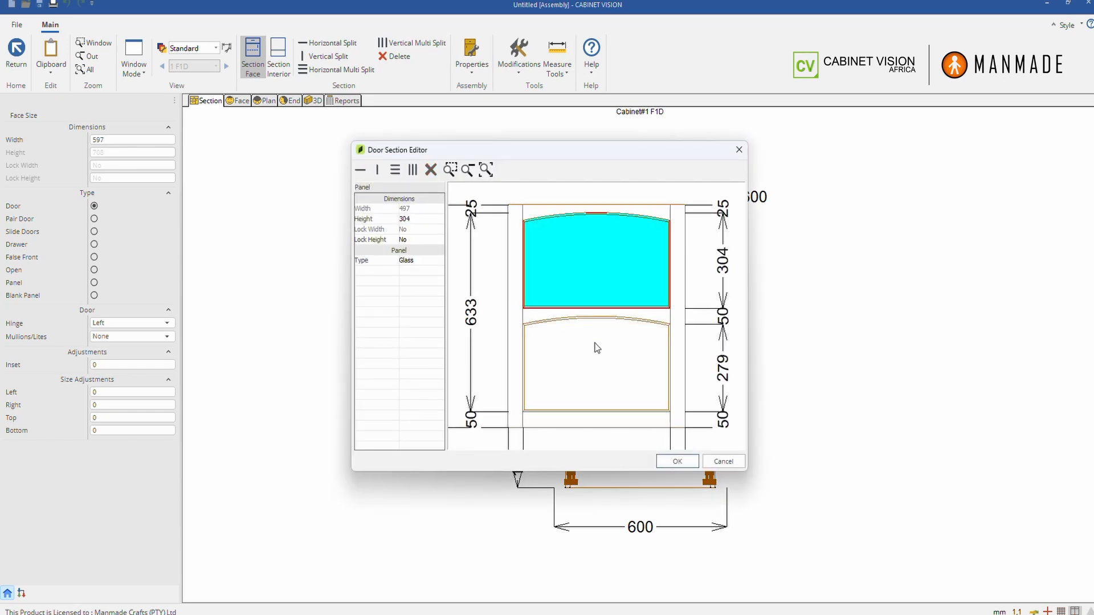
Step: Delete the middle rail from the cabinet's door
click(596, 296)
click(597, 321)
click(598, 320)
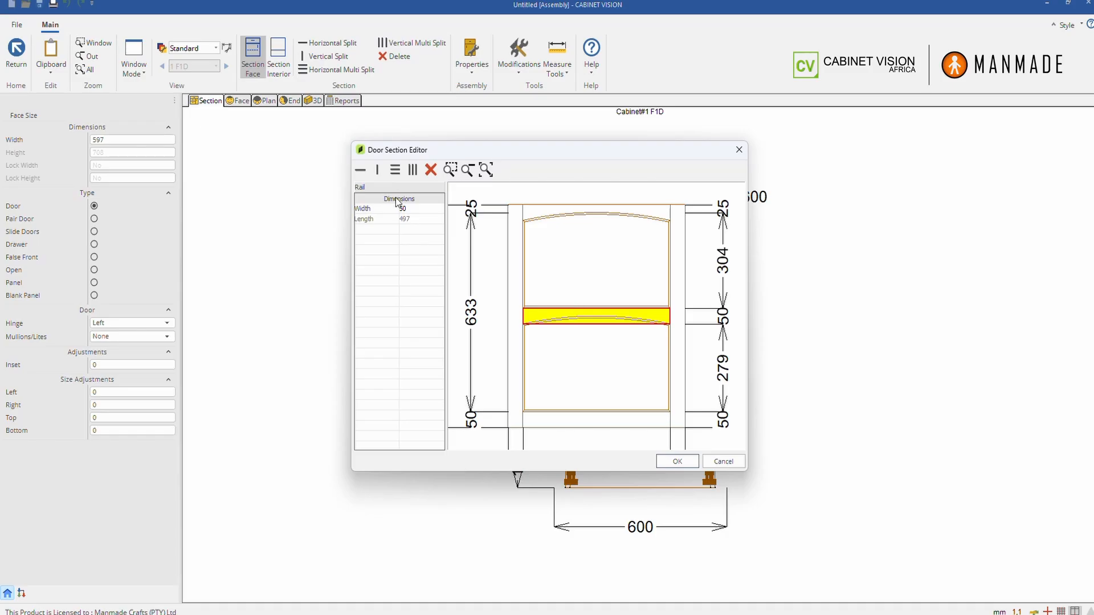
click(431, 169)
Step: Split the cabinet door's glass panel vertically, and split each half horizontally to form four panels
click(582, 287)
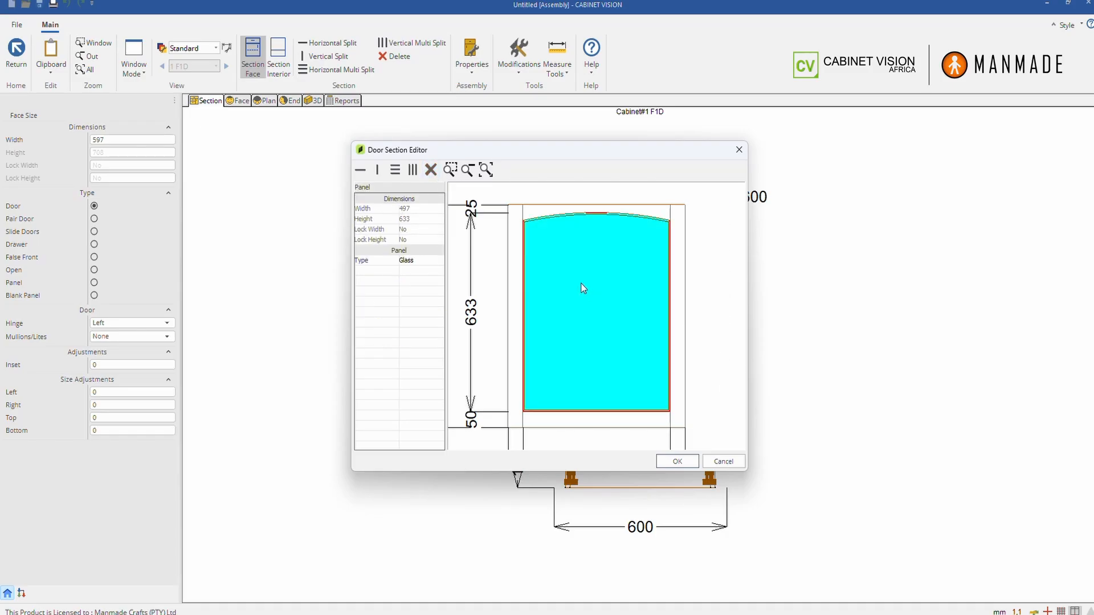
click(377, 169)
click(558, 303)
click(361, 169)
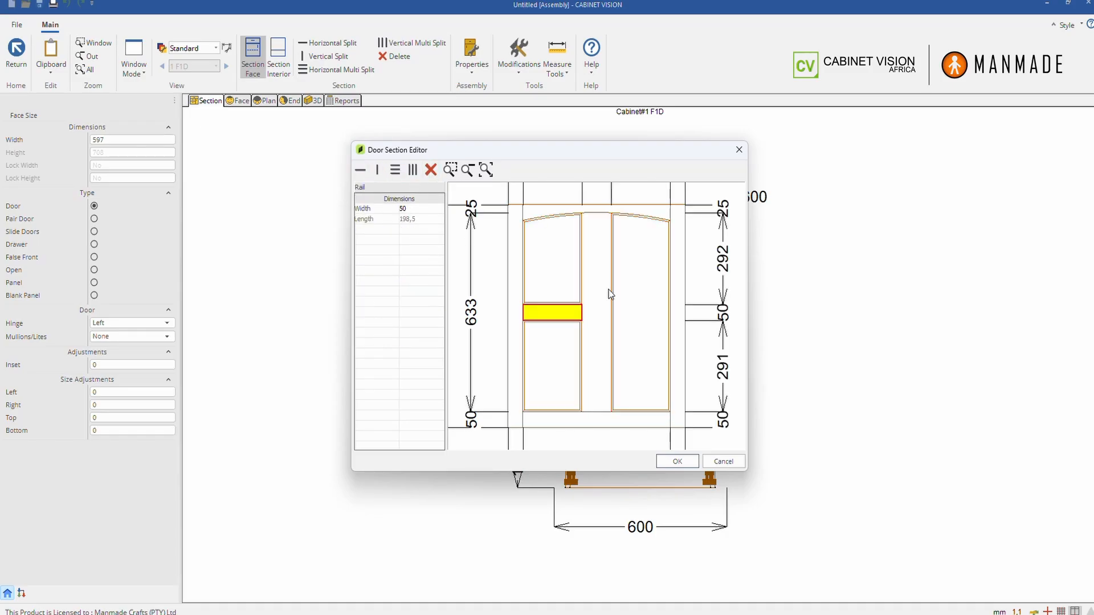
click(655, 324)
click(361, 169)
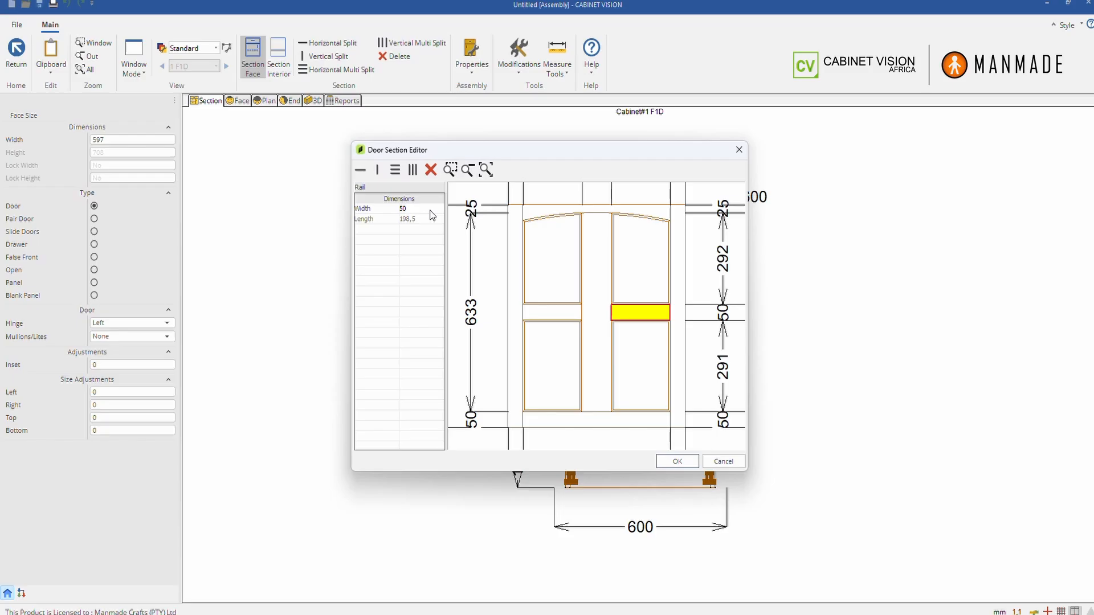
click(629, 268)
click(552, 260)
click(646, 259)
click(558, 258)
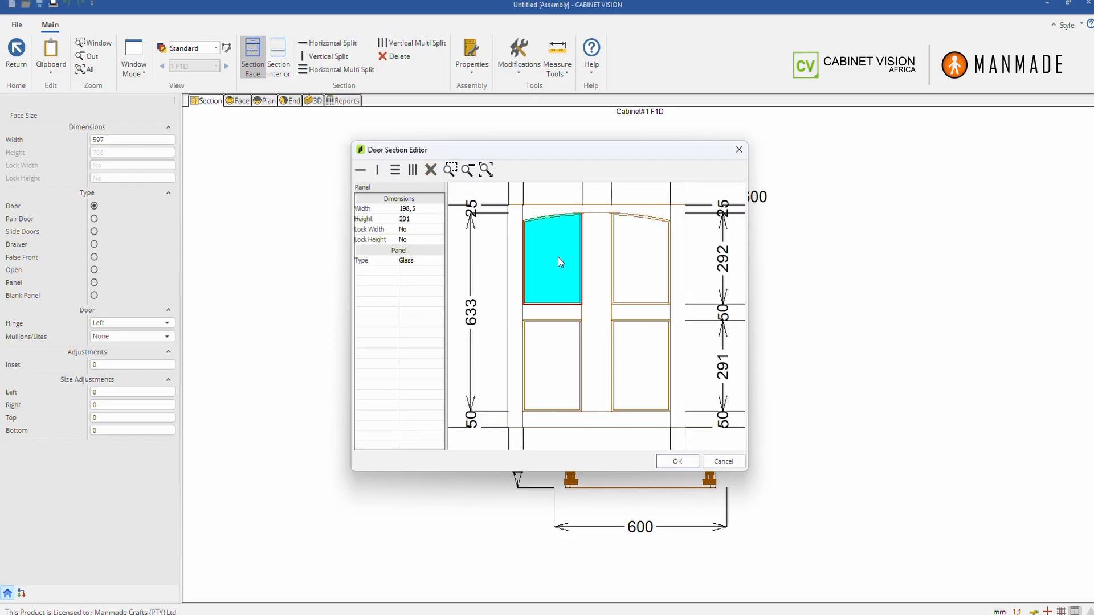
Step: Set the panel type of both lower panels in the cabinet door to Raised
click(552, 364)
click(403, 261)
click(402, 259)
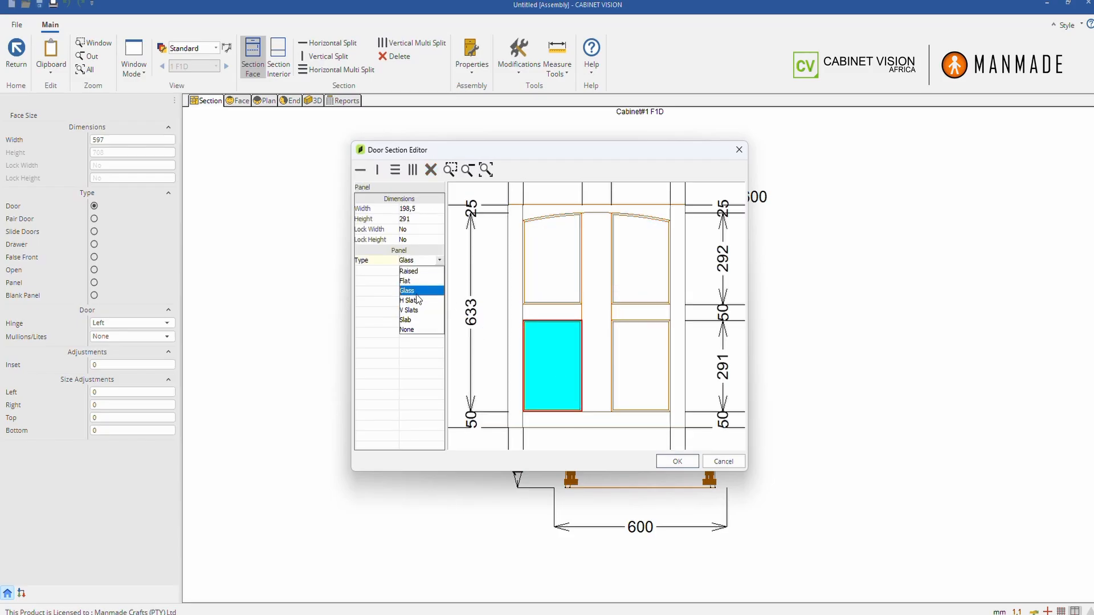
click(436, 278)
click(641, 351)
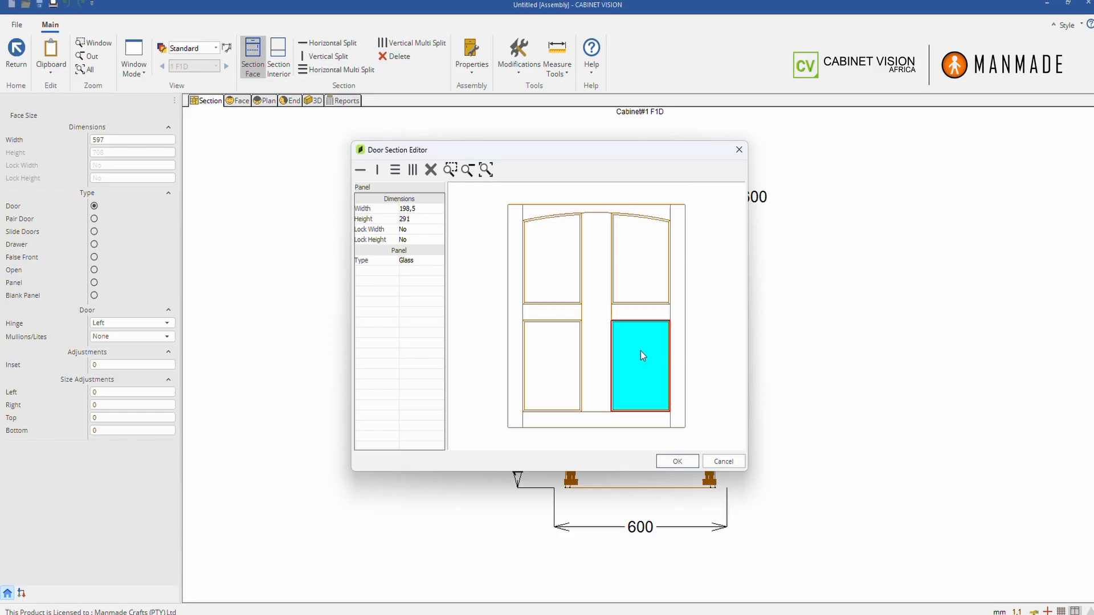
click(422, 261)
click(423, 278)
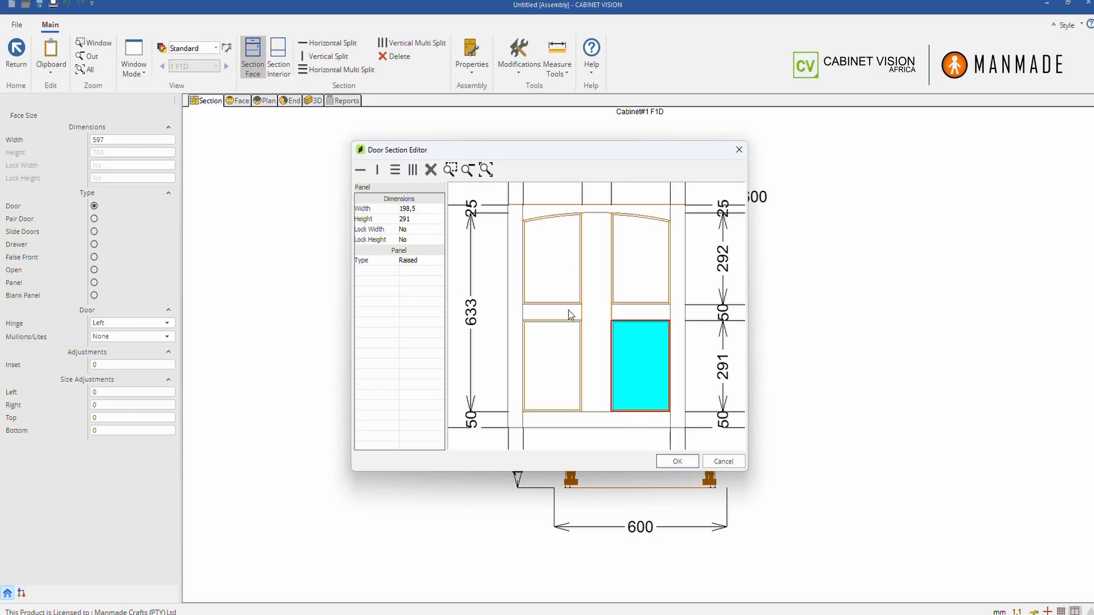
Step: Set the width of the door's centre stile to 50 mm and accept the door section changes
click(591, 312)
click(419, 209)
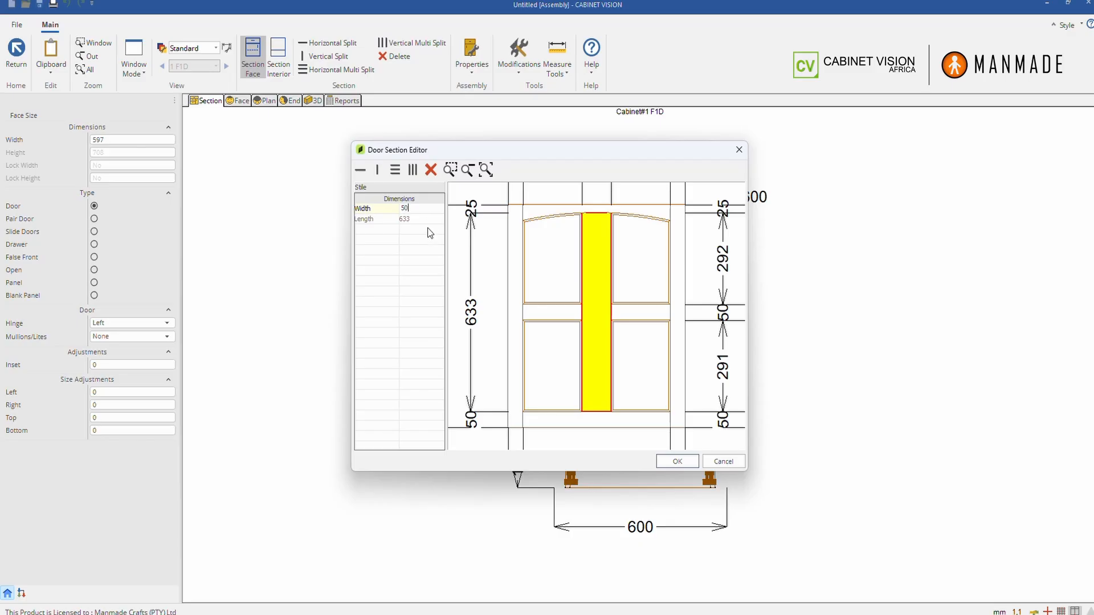
click(548, 252)
click(613, 275)
click(624, 353)
click(549, 356)
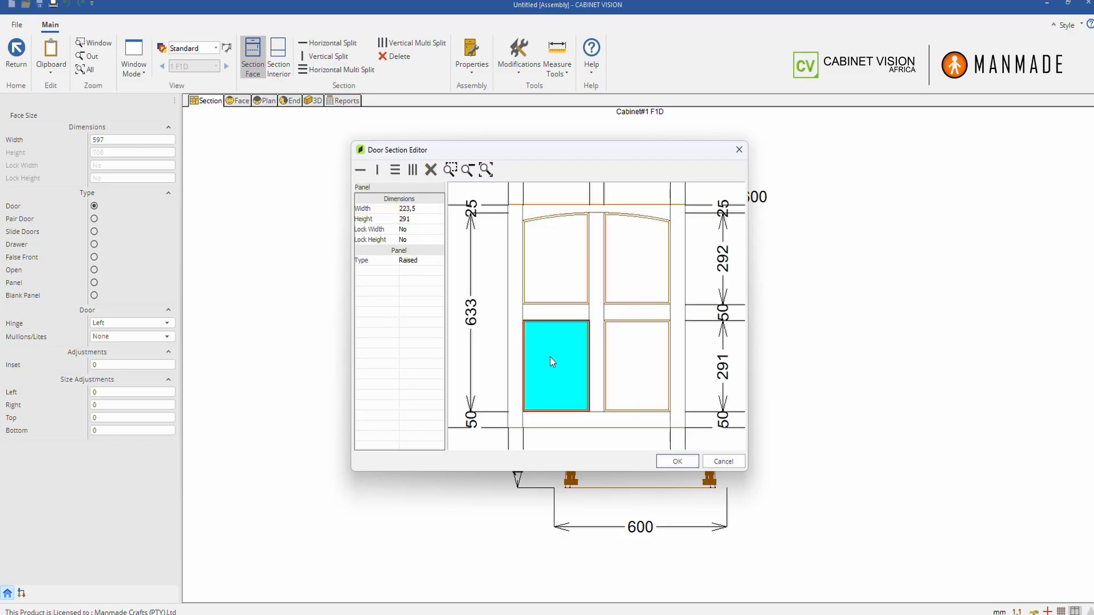
click(668, 463)
Step: Inspect the cabinet with its customized four-panel door in 3D from the front and the side
click(593, 403)
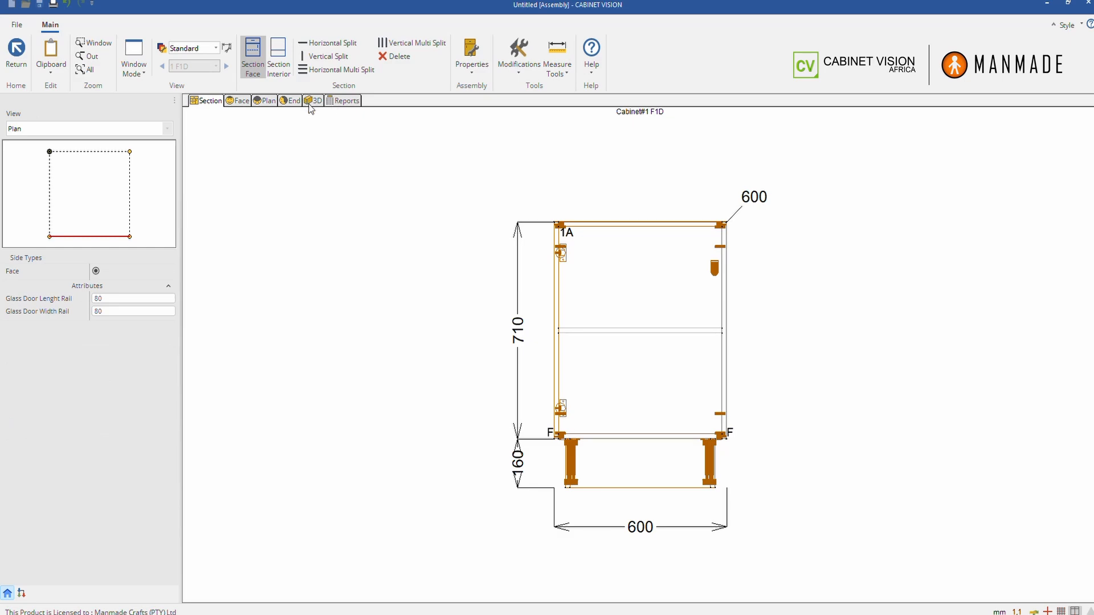
click(312, 102)
mouse_move(503, 228)
mouse_down()
mouse_move(521, 313)
mouse_move(543, 269)
mouse_up()
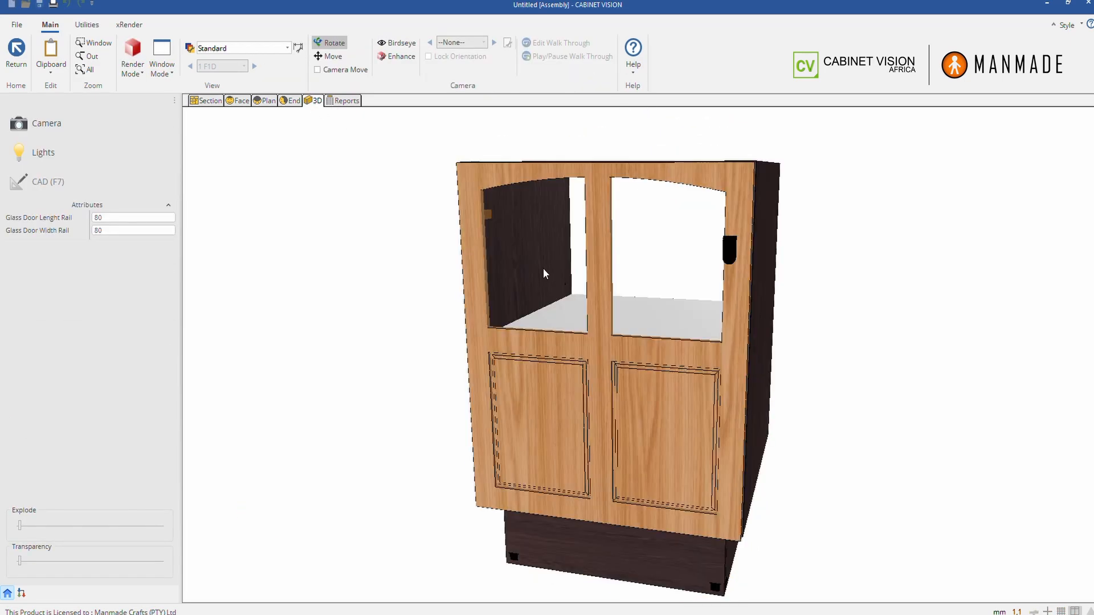
mouse_move(682, 347)
mouse_down()
mouse_move(582, 386)
mouse_move(396, 380)
mouse_move(442, 342)
mouse_move(567, 385)
mouse_up()
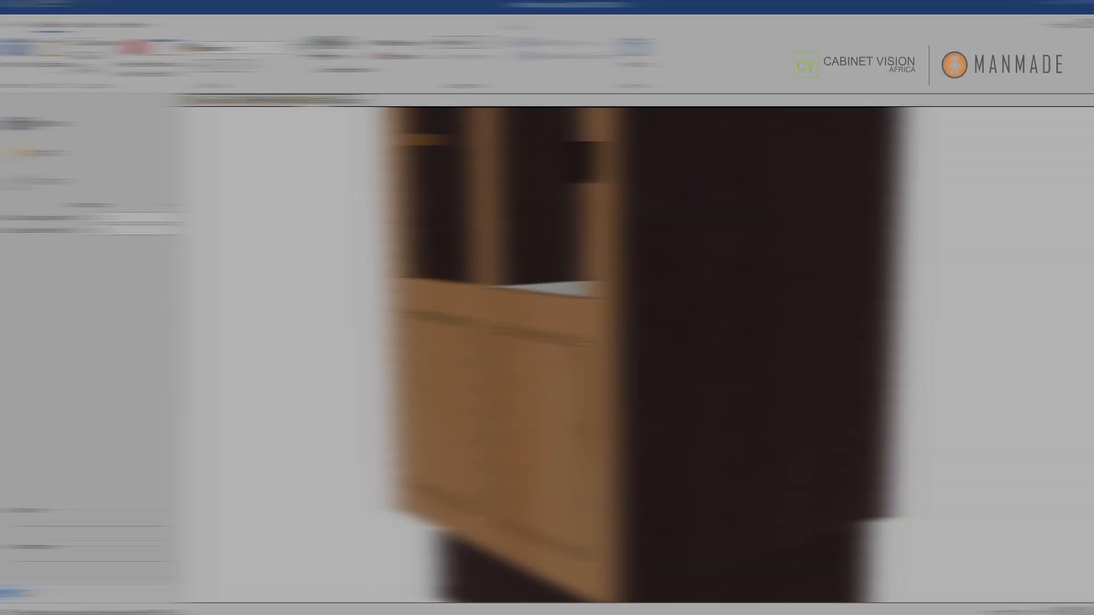